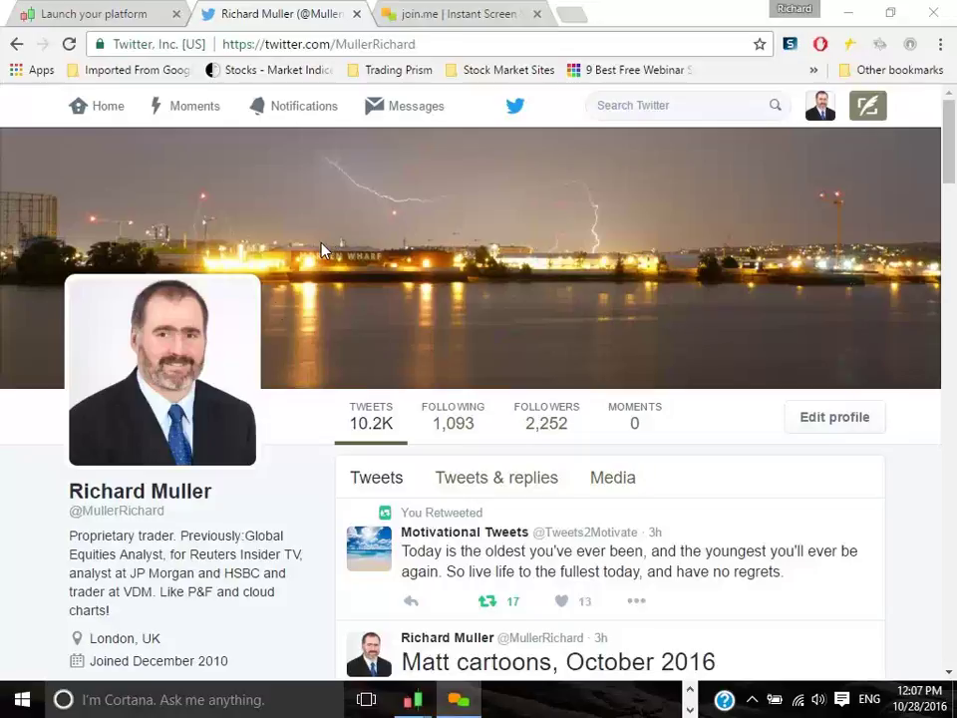
# Step: Switch to ProRealTime's G10FX-Trader list, open the Spot AUD/USD 4-hour chart and examine price against the cloud and horizontal levels
pyautogui.moveTo(412, 699)
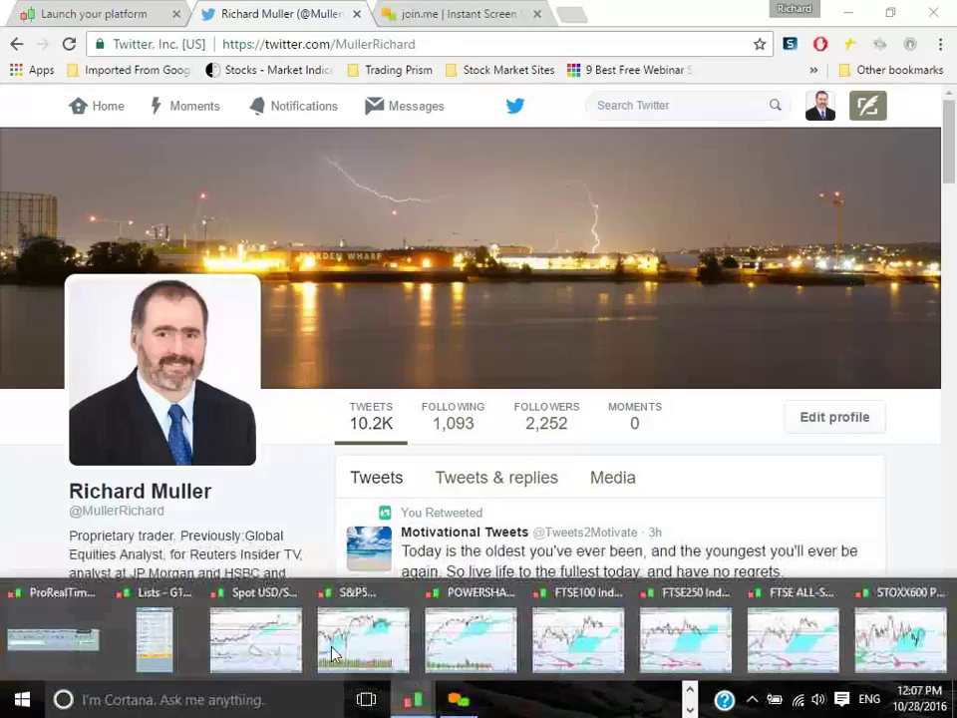
pyautogui.click(155, 641)
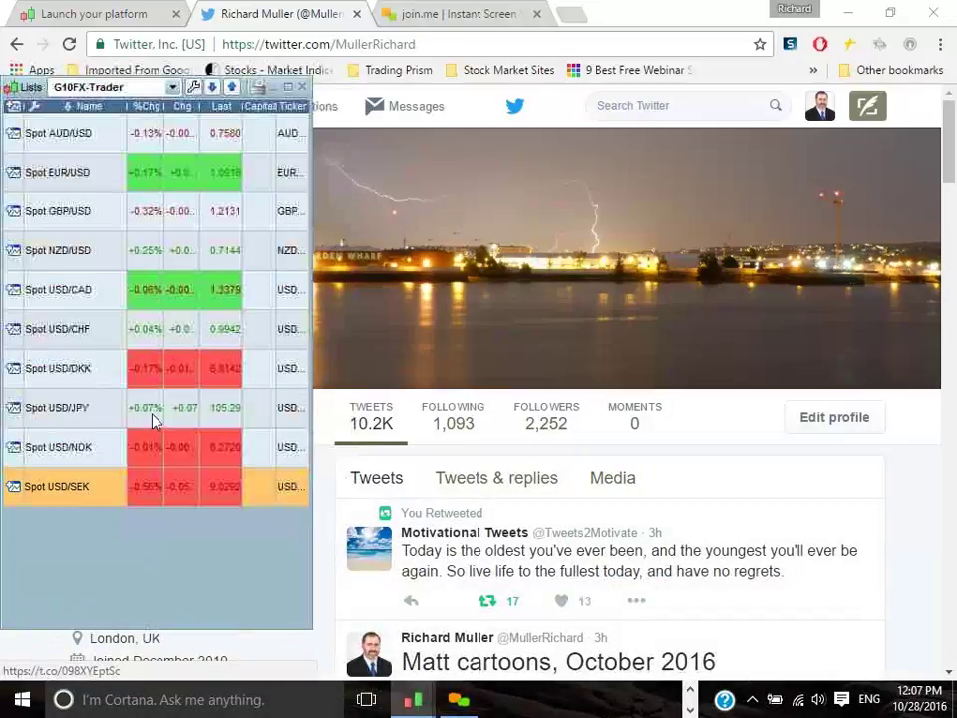
pyautogui.click(72, 137)
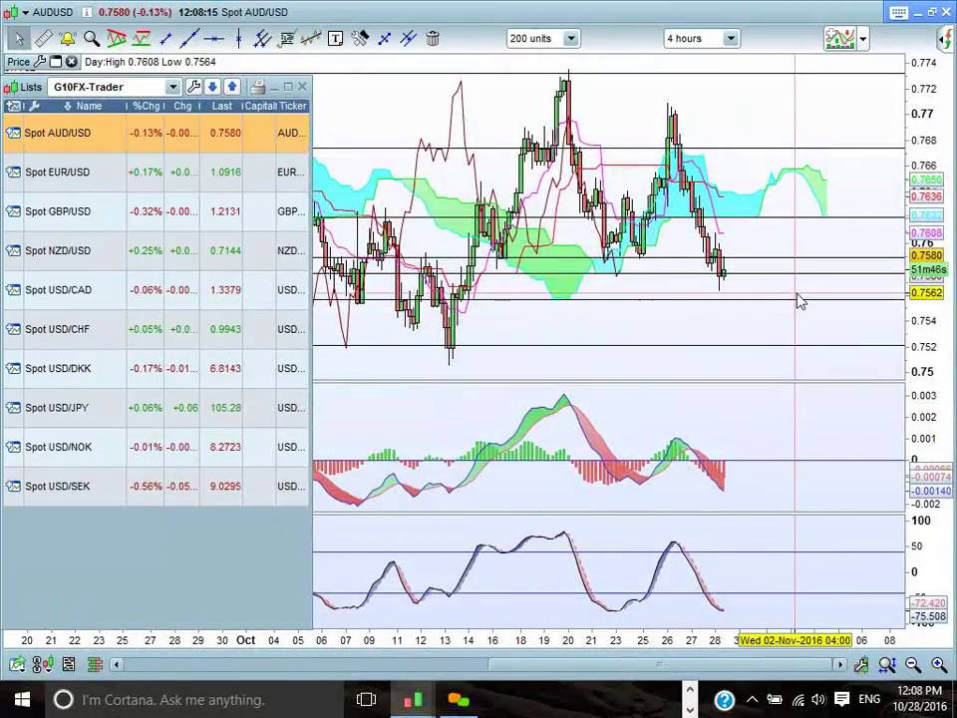
pyautogui.moveTo(798, 301)
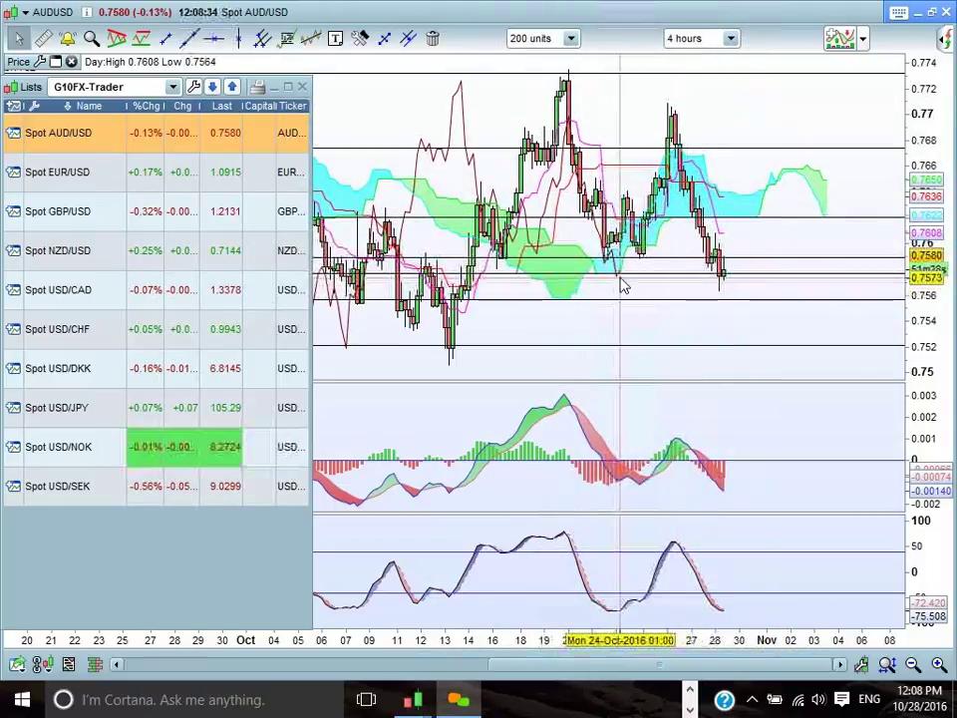
pyautogui.scroll(1, 619, 284)
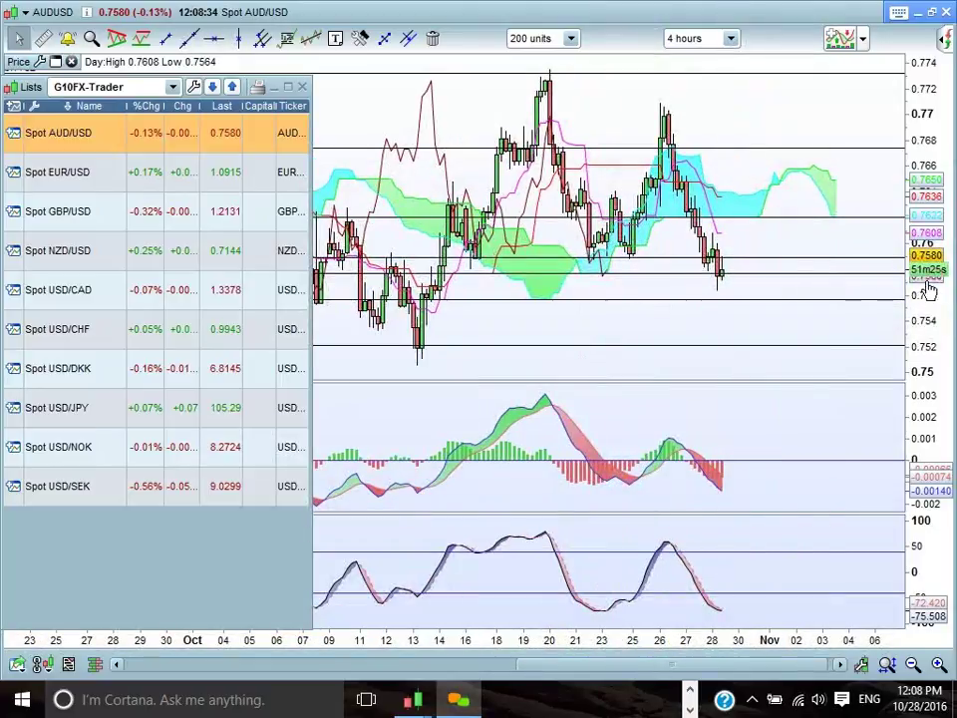
pyautogui.moveTo(650, 282)
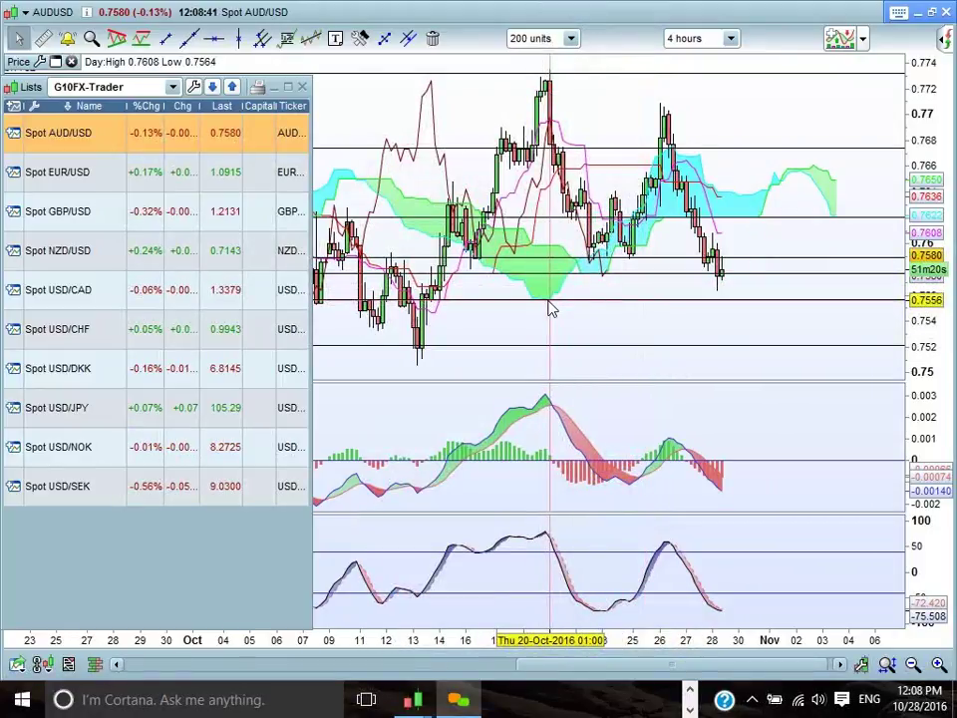
pyautogui.moveTo(549, 308)
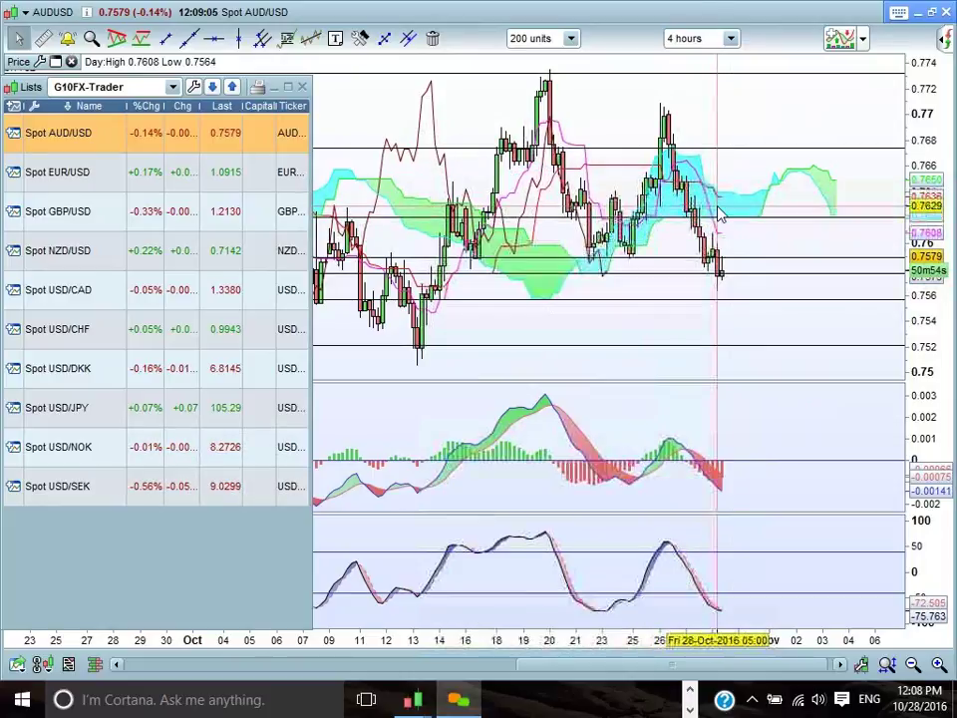
pyautogui.moveTo(720, 213)
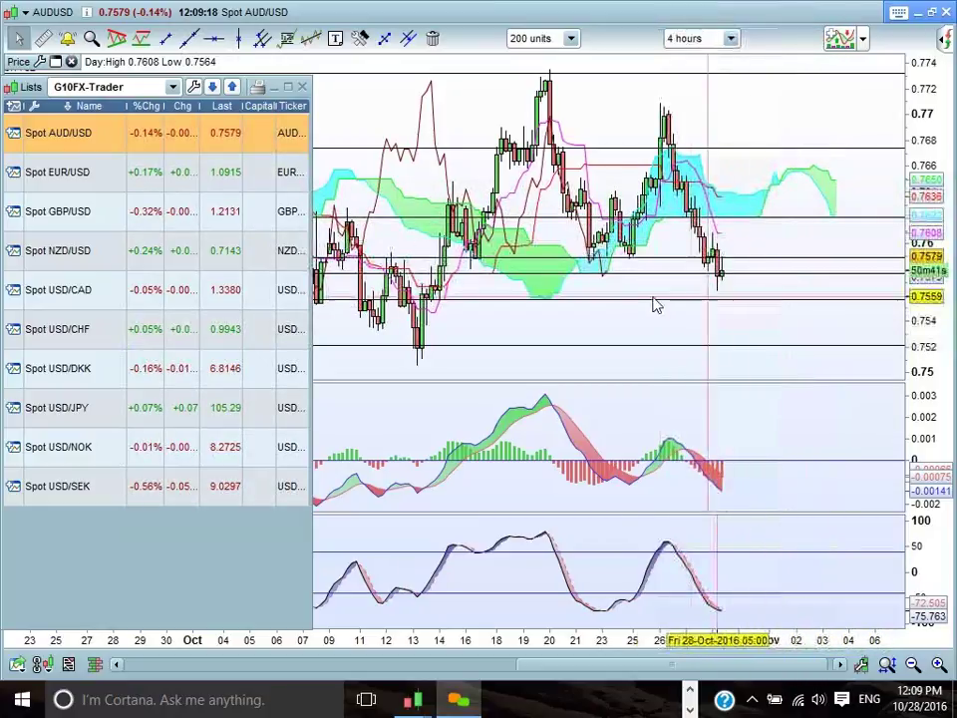
# Step: Open the Spot EUR/USD chart from the list and examine recent price action against the cloud and resistance lines above it
pyautogui.click(101, 180)
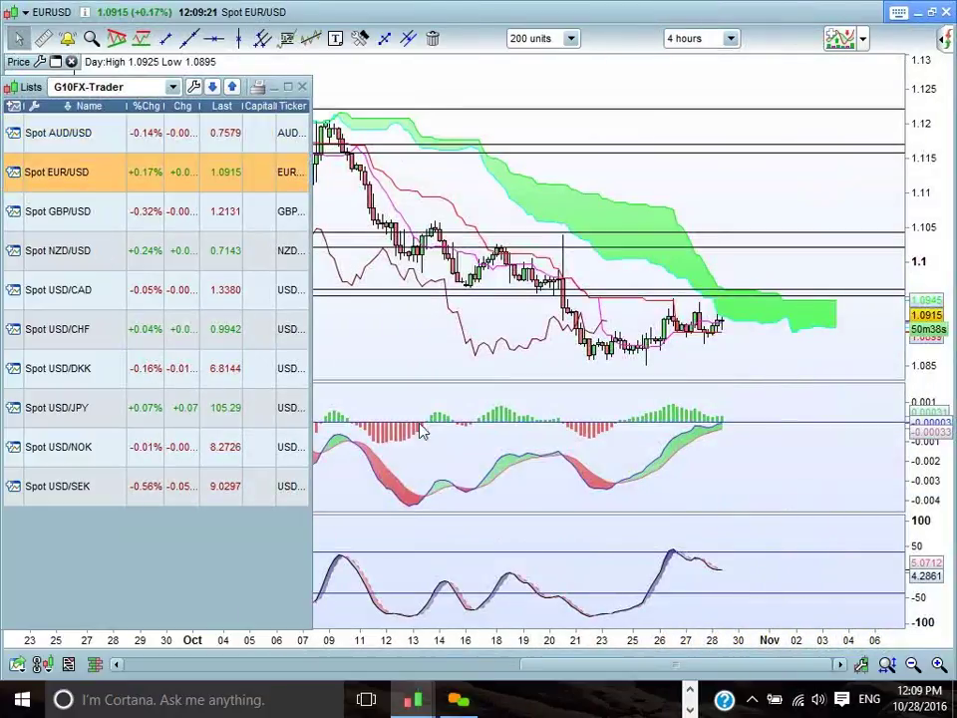
pyautogui.moveTo(742, 376)
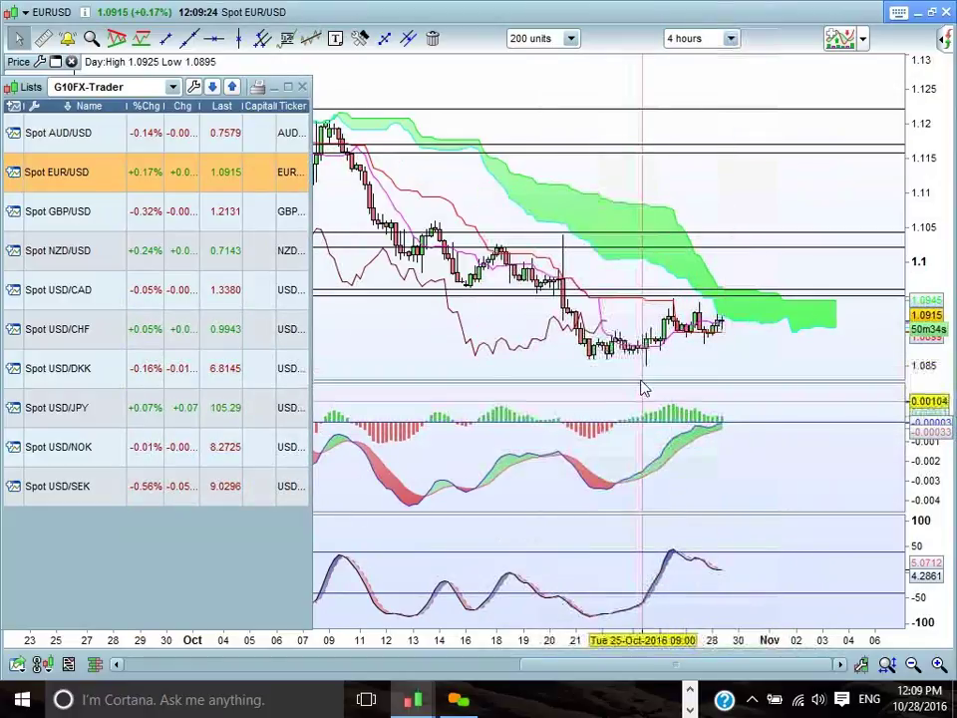
pyautogui.moveTo(624, 358)
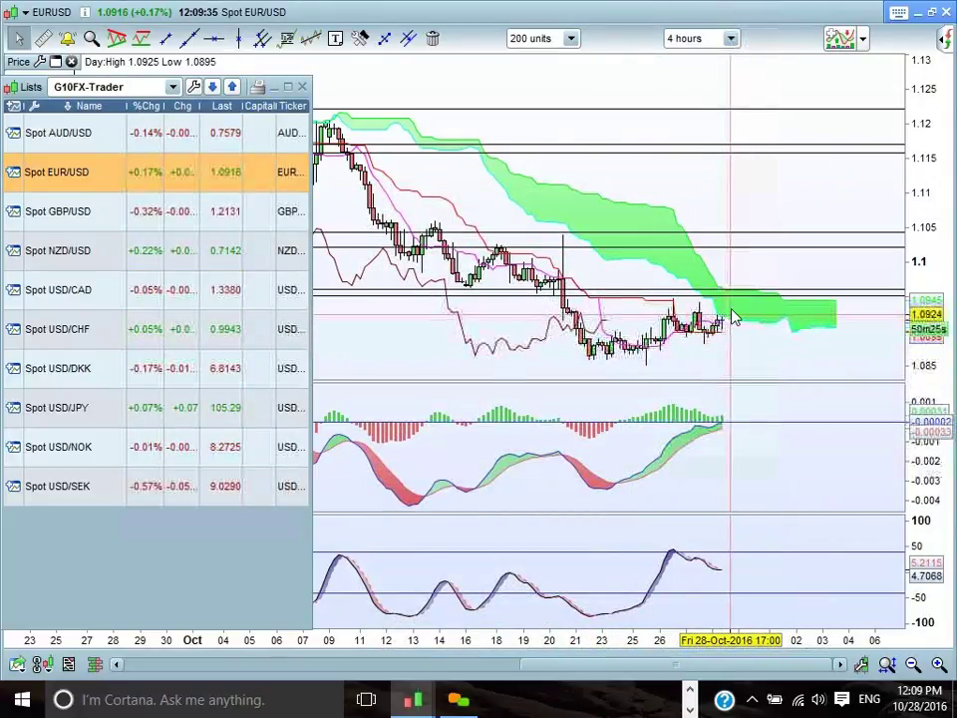
pyautogui.moveTo(723, 326)
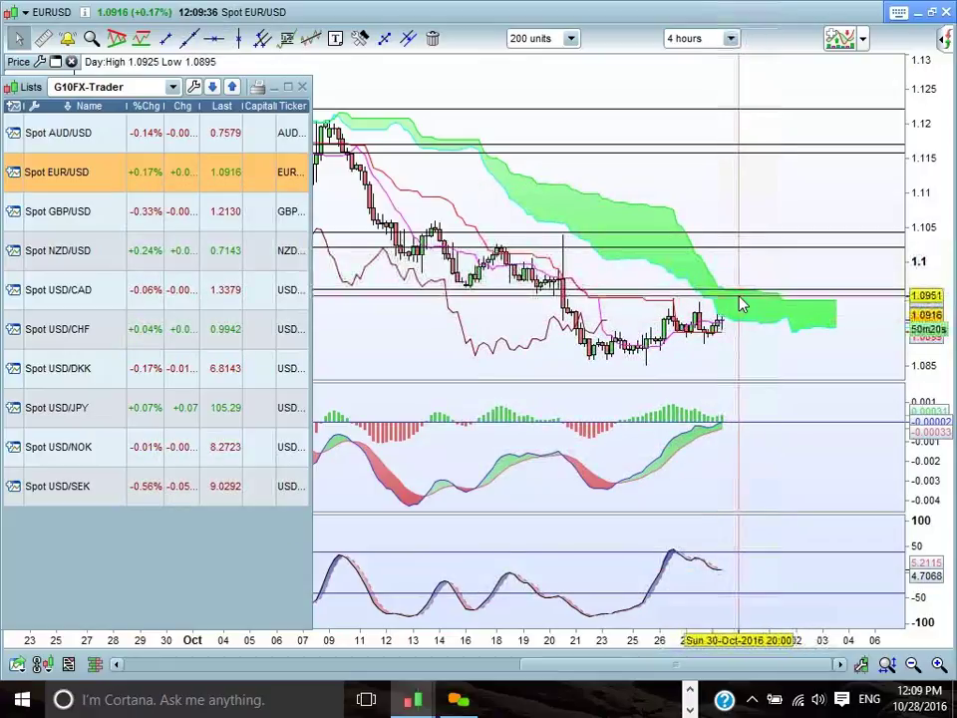
pyautogui.moveTo(742, 305)
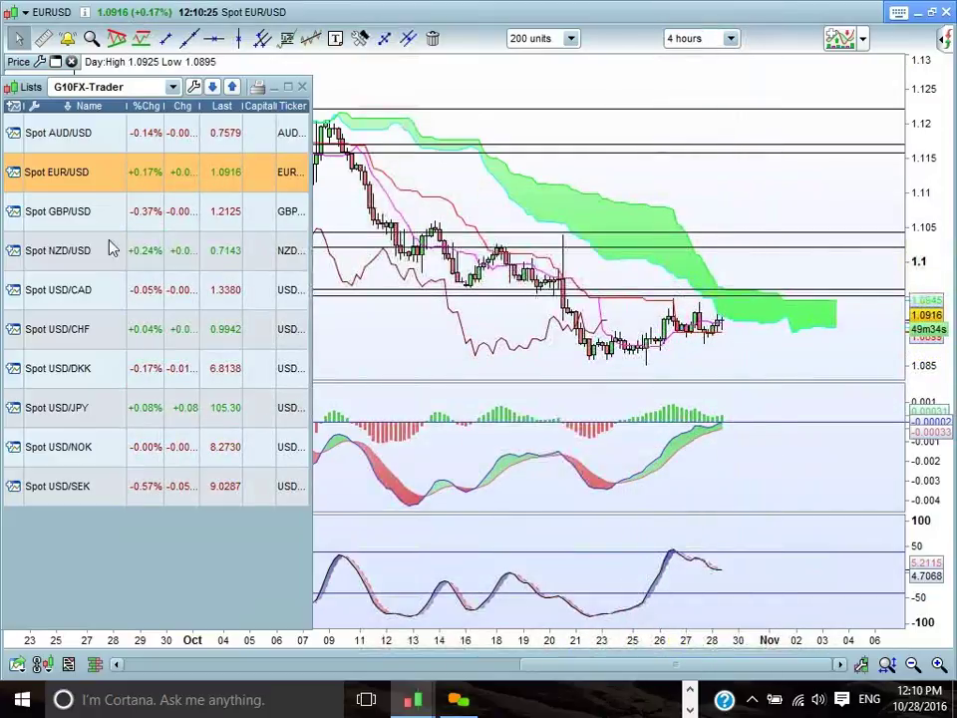
# Step: Open the Spot GBP/USD chart and inspect the latest candle's price and indicator values
pyautogui.click(105, 219)
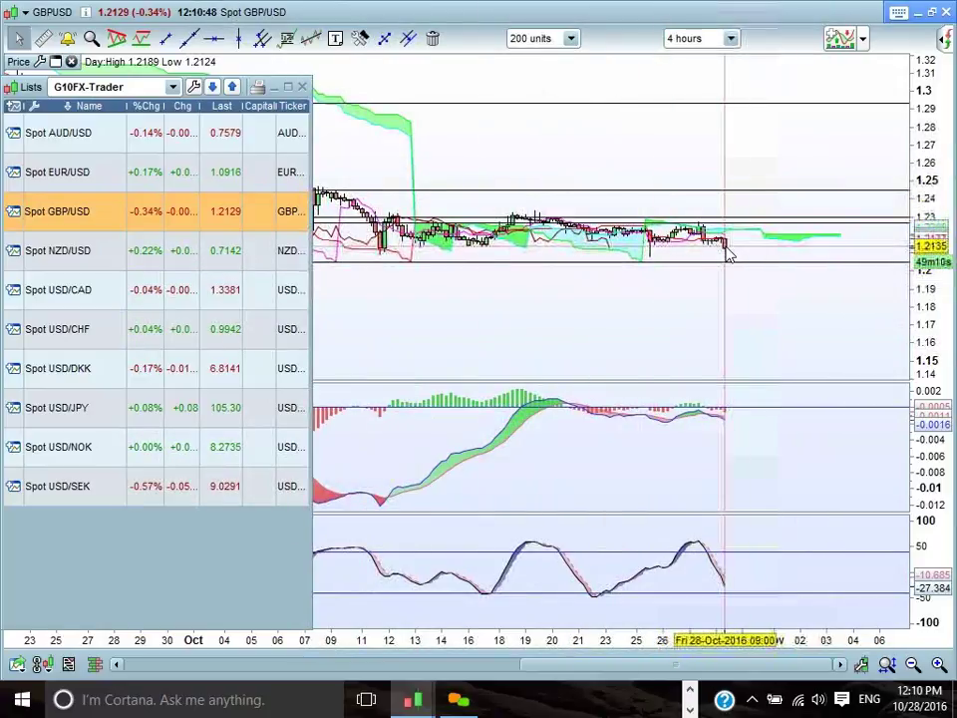
pyautogui.moveTo(728, 252)
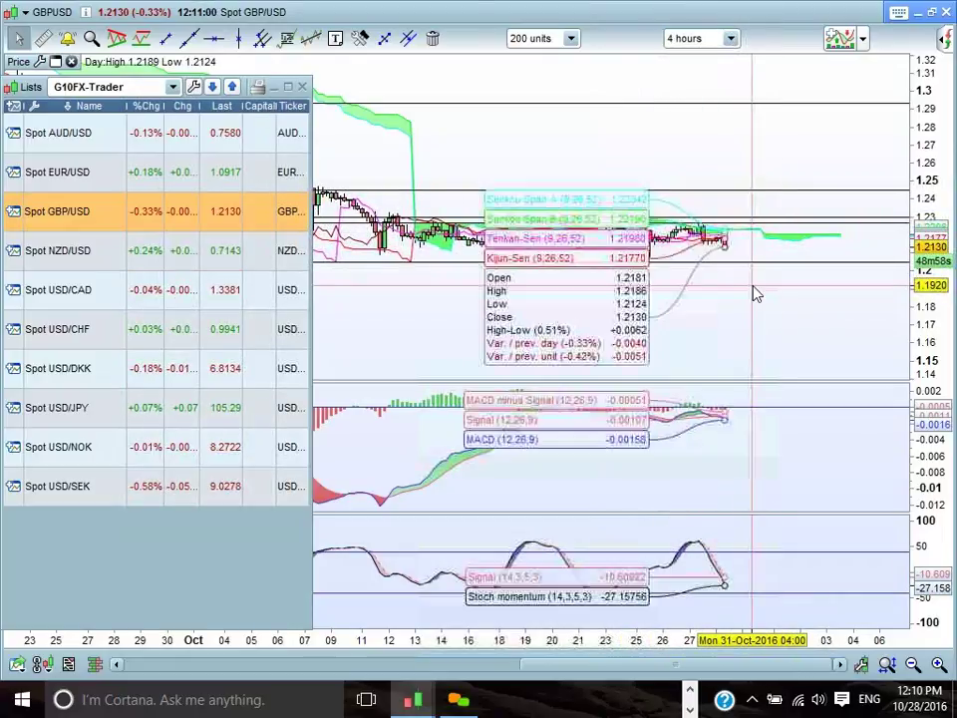
pyautogui.moveTo(758, 279)
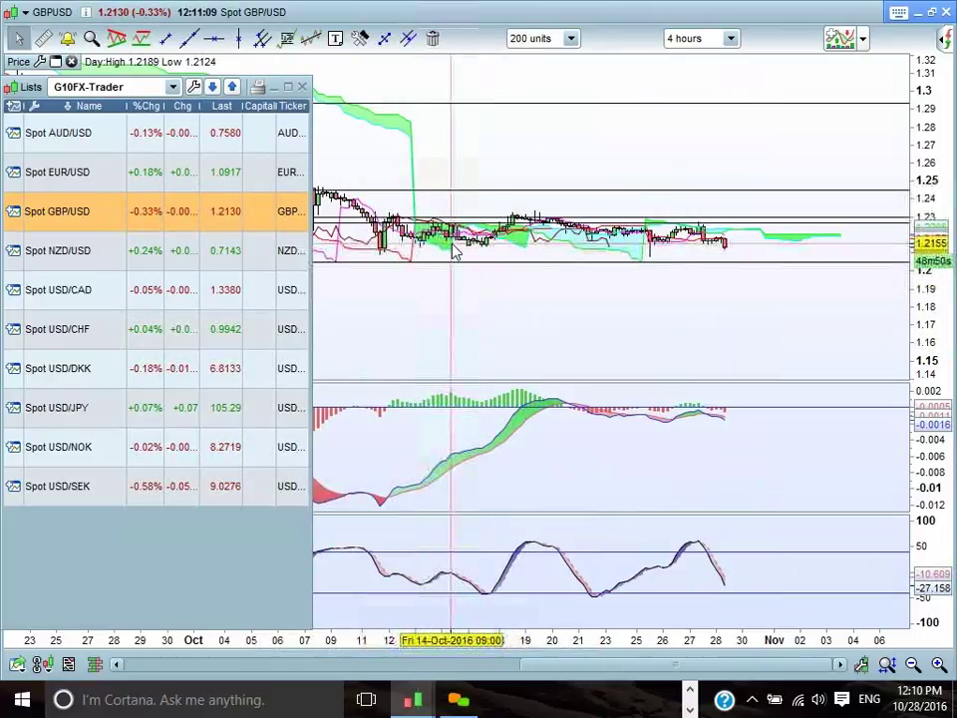
# Step: Review the Spot NZD/USD chart and the Spot USD/CAD chart, comparing price with the cloud and horizontal levels
pyautogui.click(100, 250)
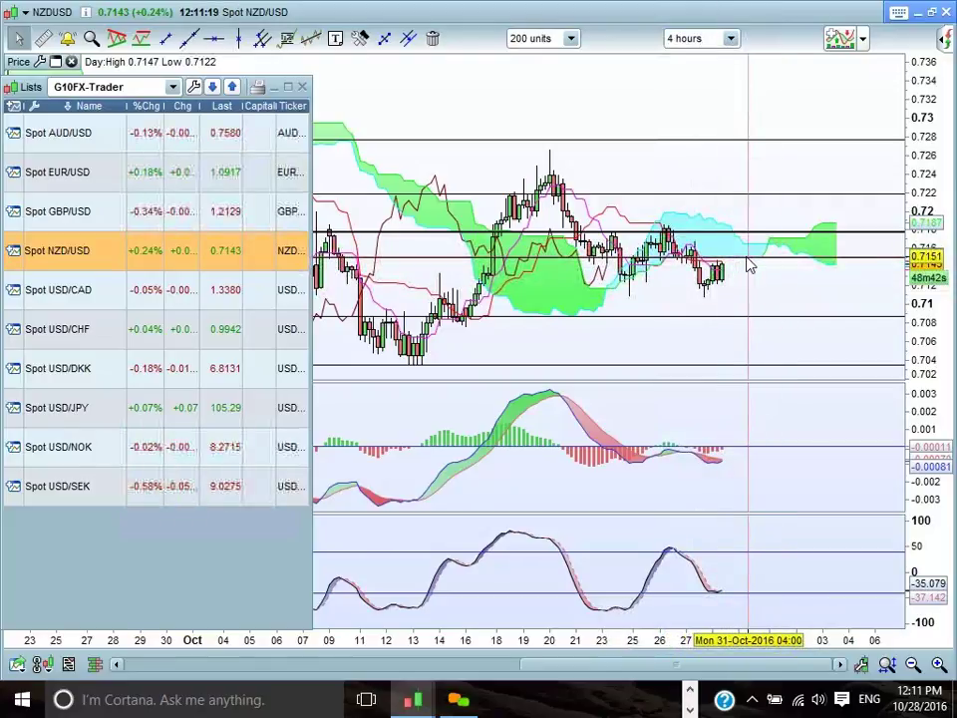
pyautogui.moveTo(750, 264)
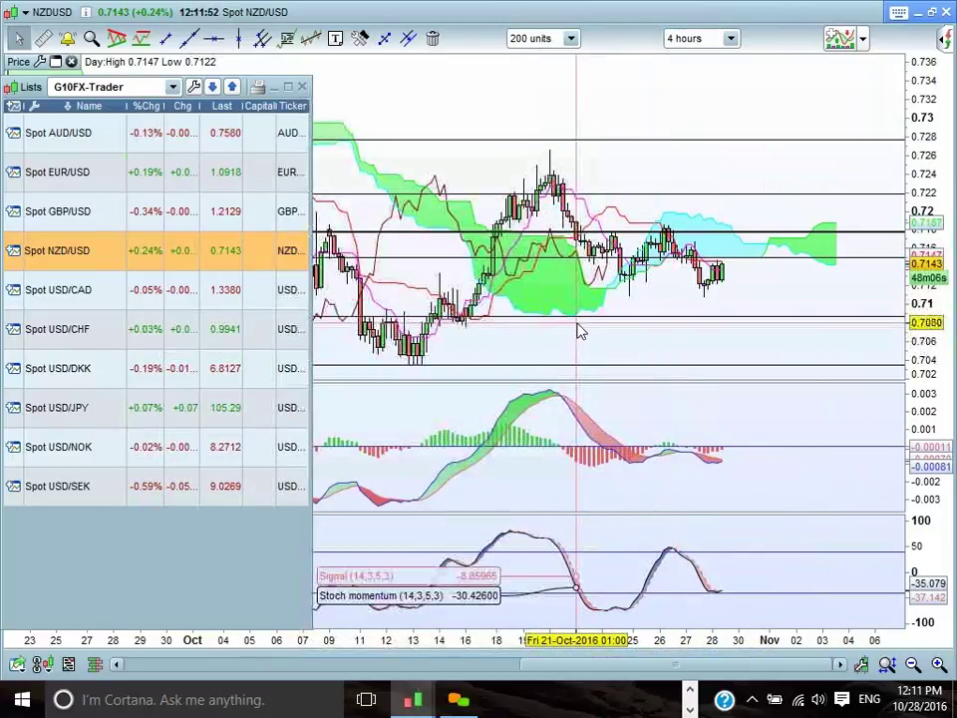
pyautogui.click(75, 290)
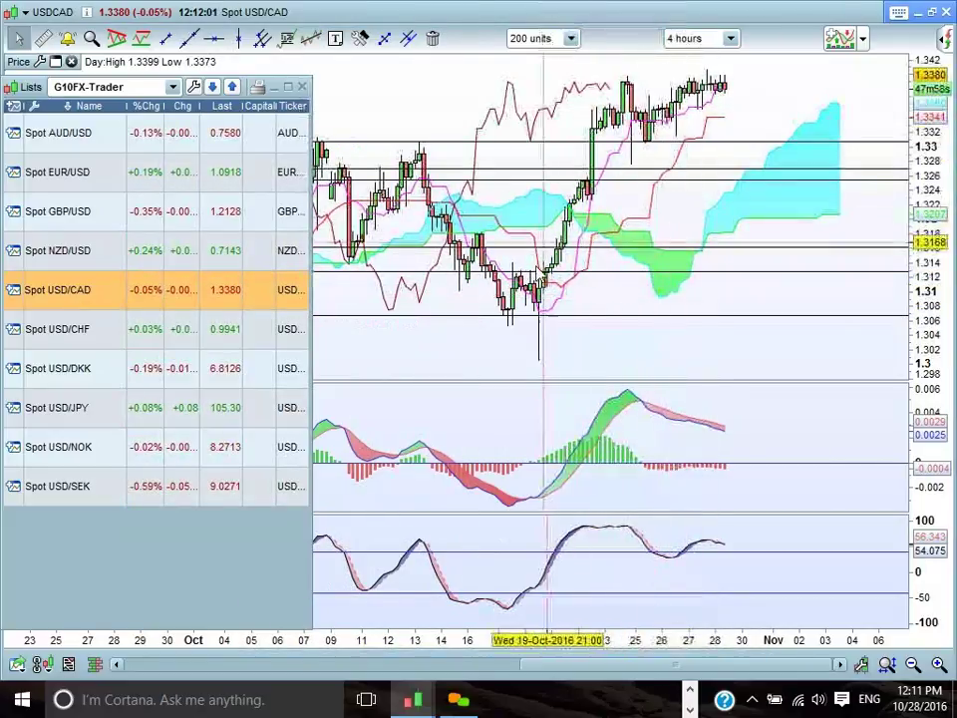
pyautogui.moveTo(579, 206)
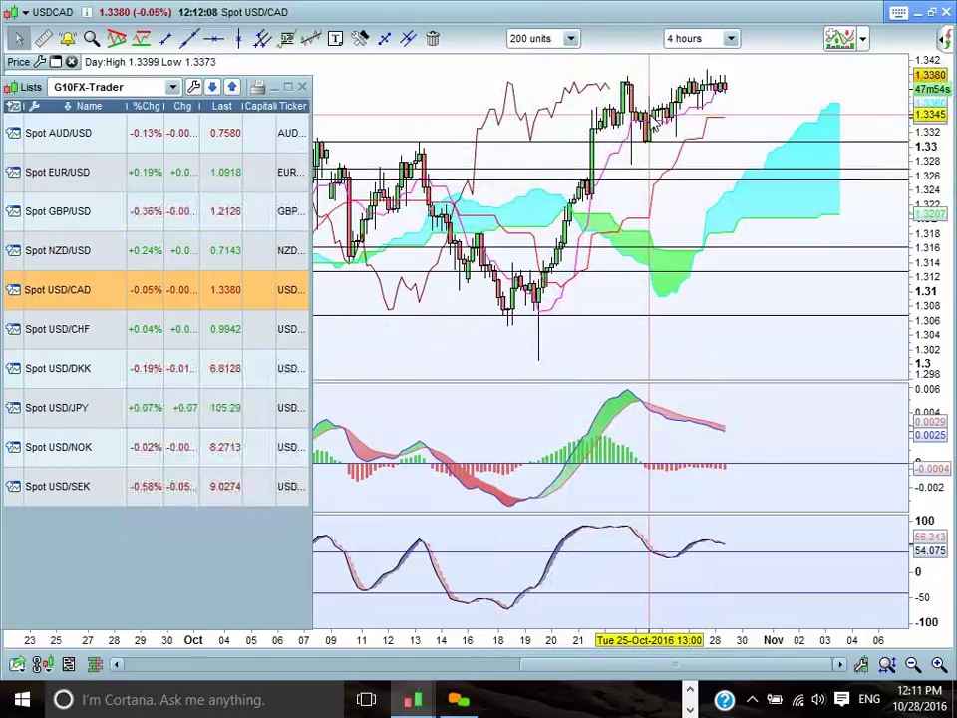
pyautogui.moveTo(650, 117)
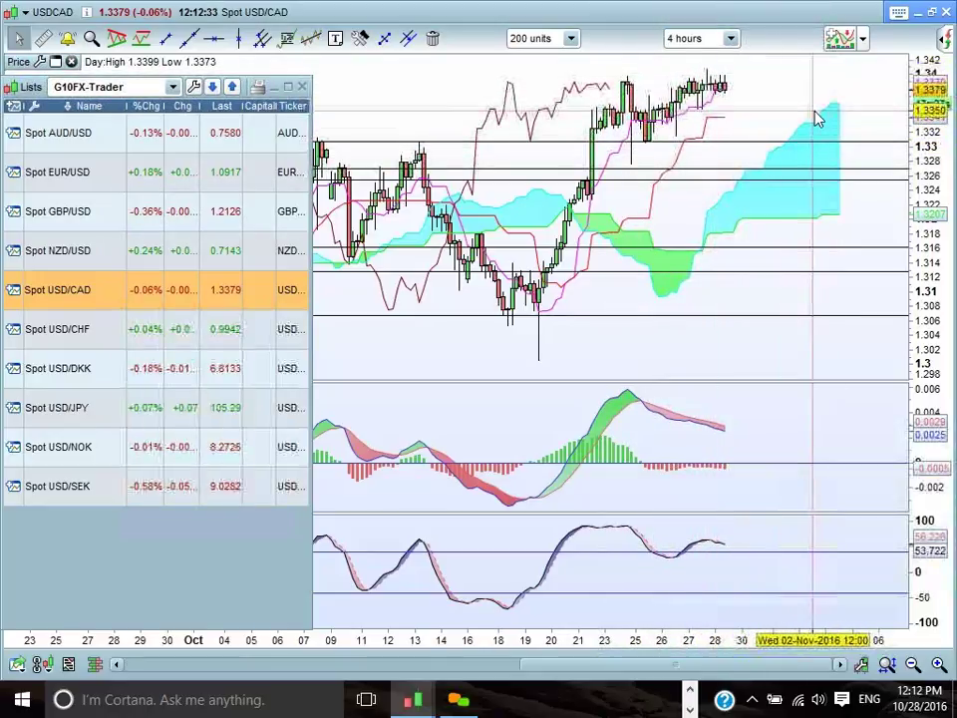
# Step: Open the Spot USD/CHF chart and draw a horizontal support line at 0.9921 along the lower edge of the projected cloud
pyautogui.click(78, 335)
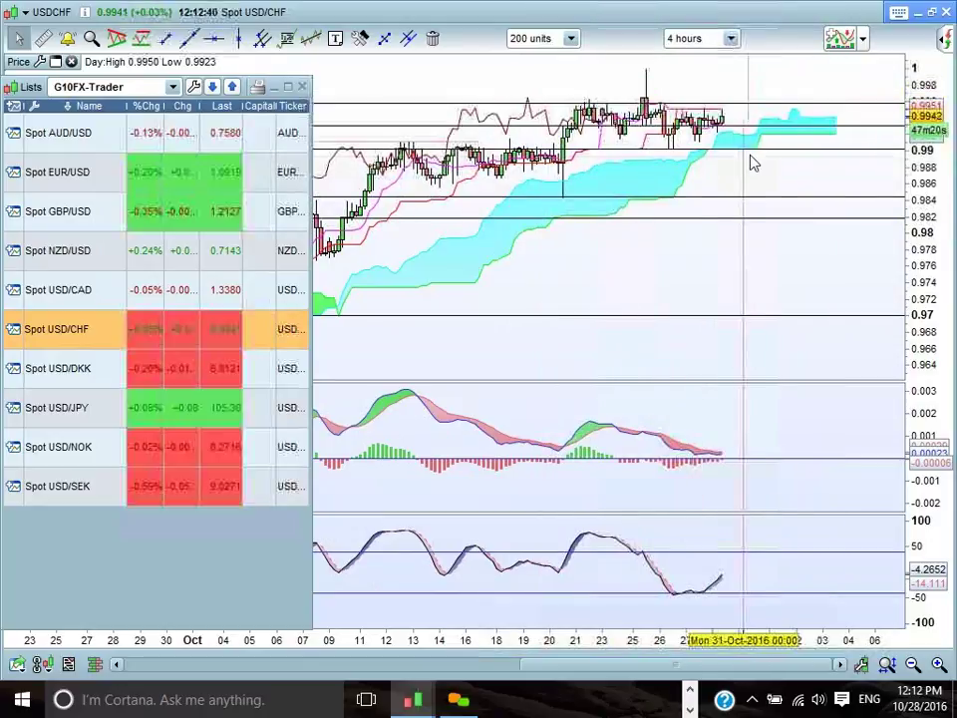
pyautogui.moveTo(774, 157)
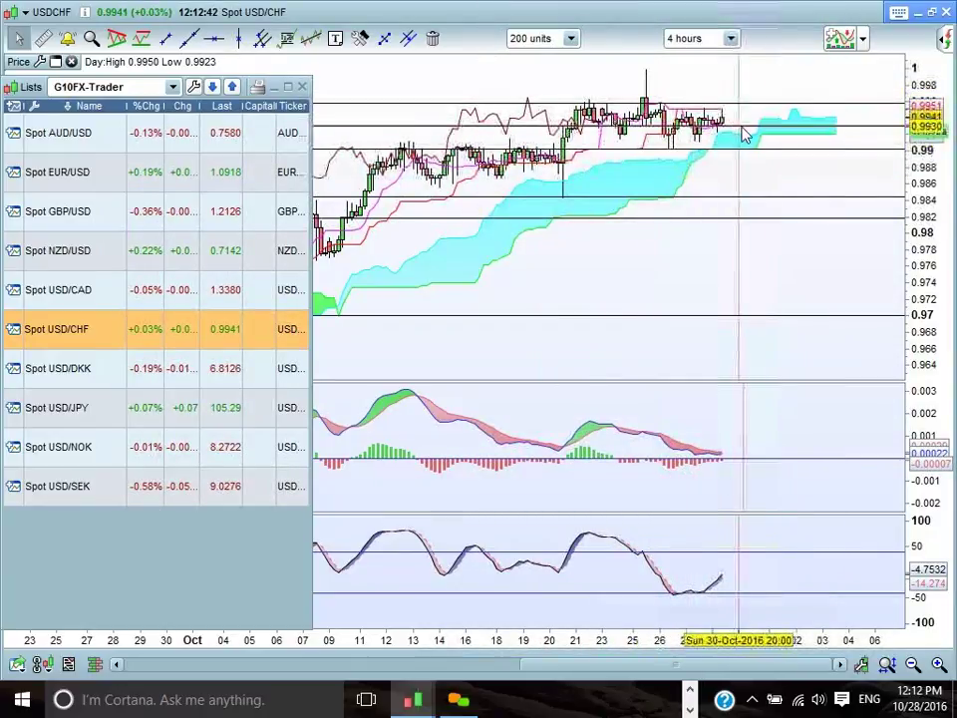
pyautogui.click(212, 37)
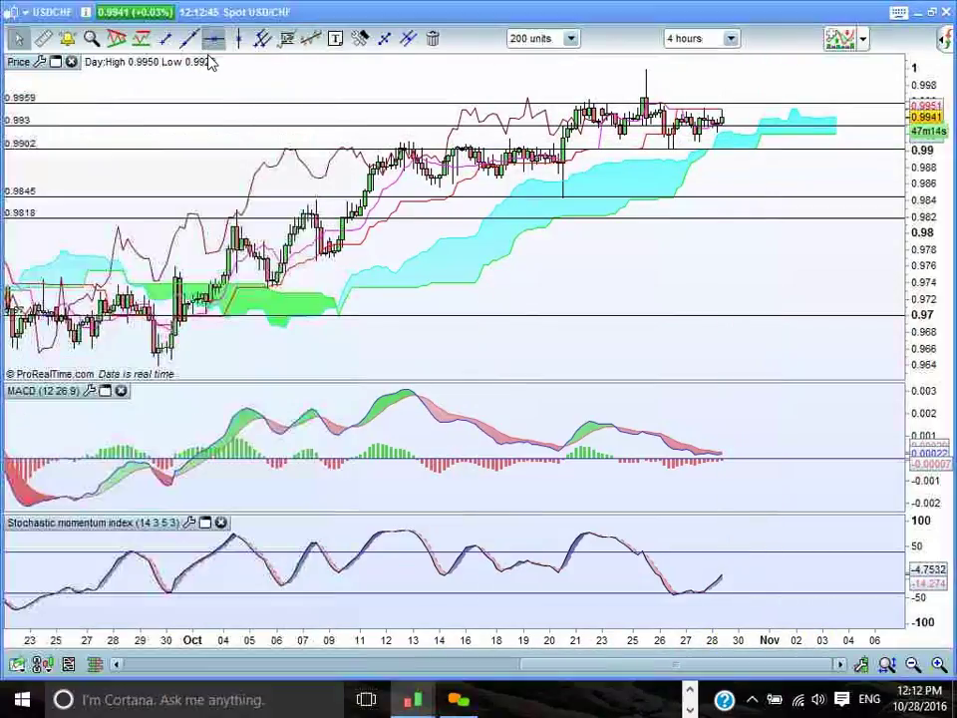
pyautogui.moveTo(789, 141)
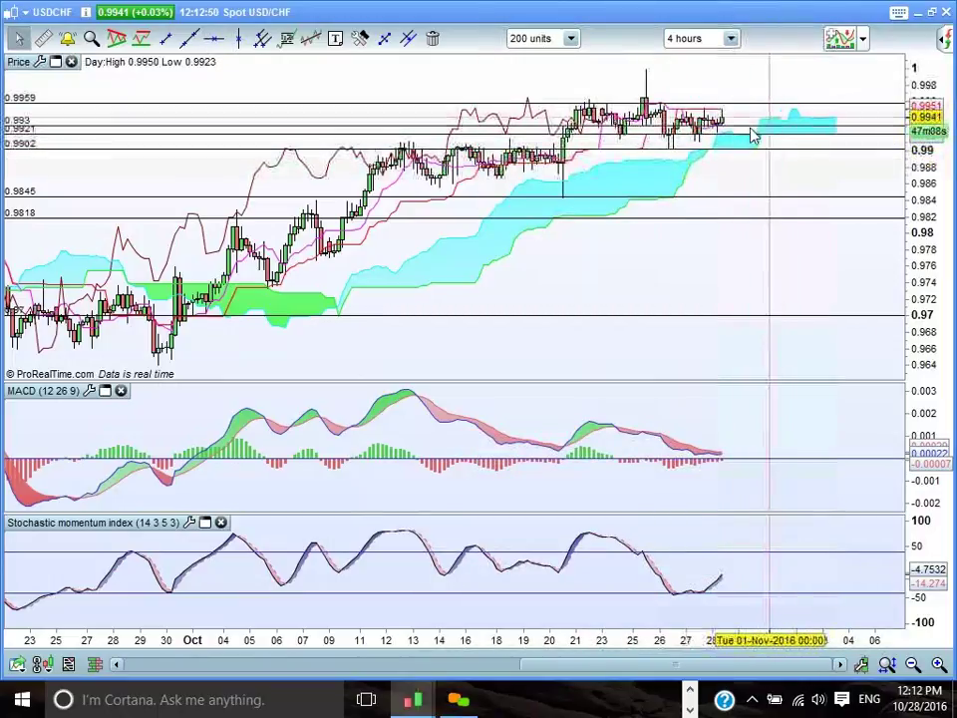
# Step: Bring back the G10FX-Trader list and open the Spot USD/DKK chart for review
pyautogui.moveTo(411, 699)
pyautogui.click(158, 636)
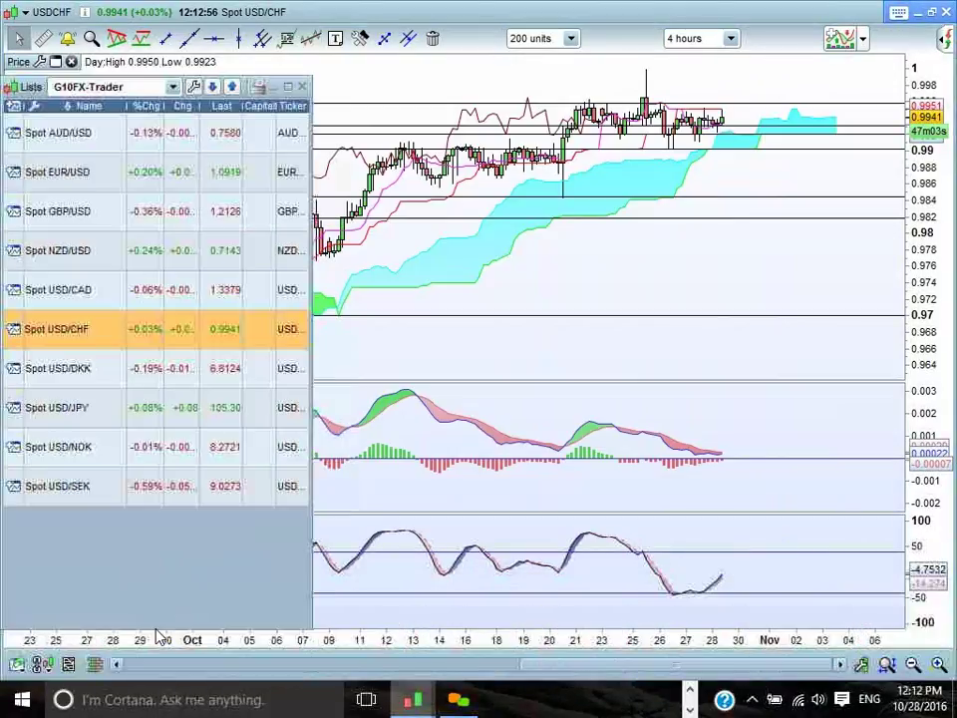
pyautogui.click(70, 370)
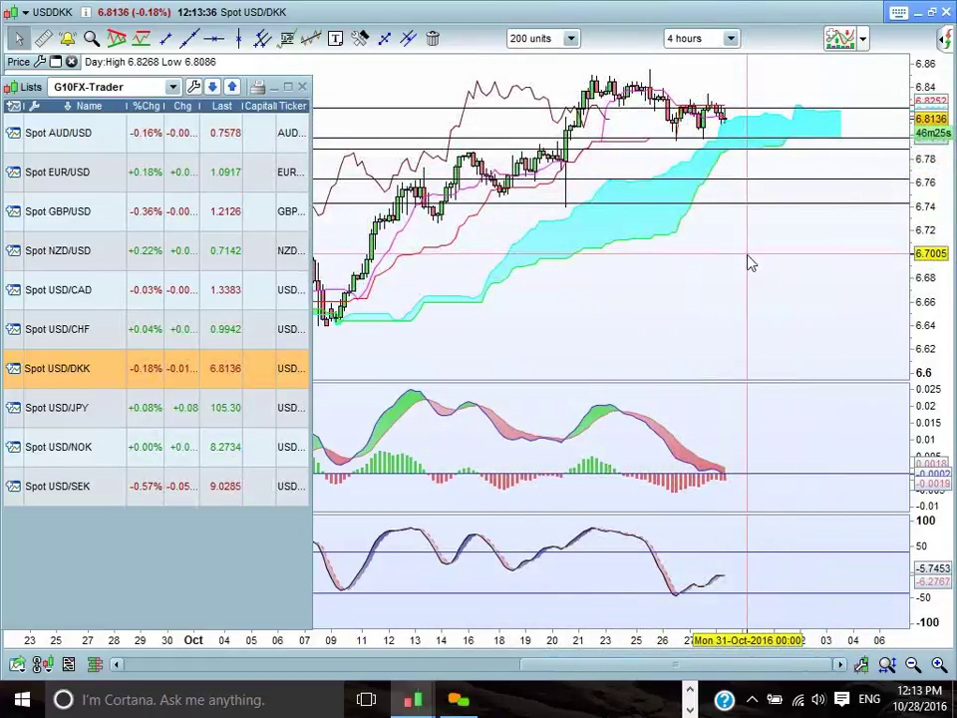
# Step: Open the Spot USD/JPY chart, close the list and draw a horizontal line at 104.48 along the mid-October highs
pyautogui.click(74, 417)
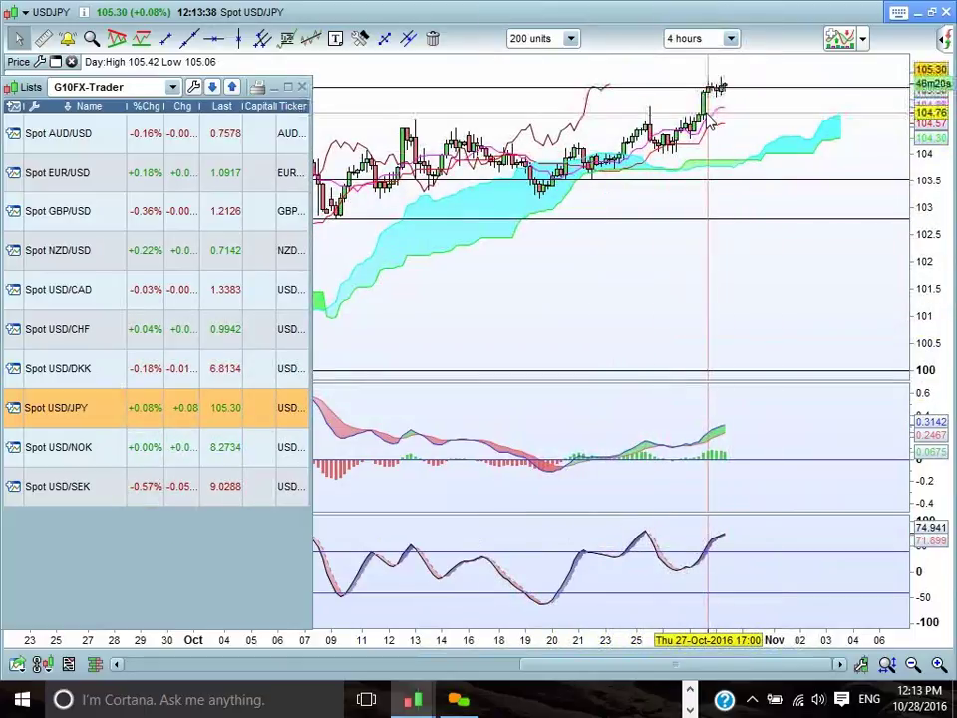
pyautogui.click(302, 87)
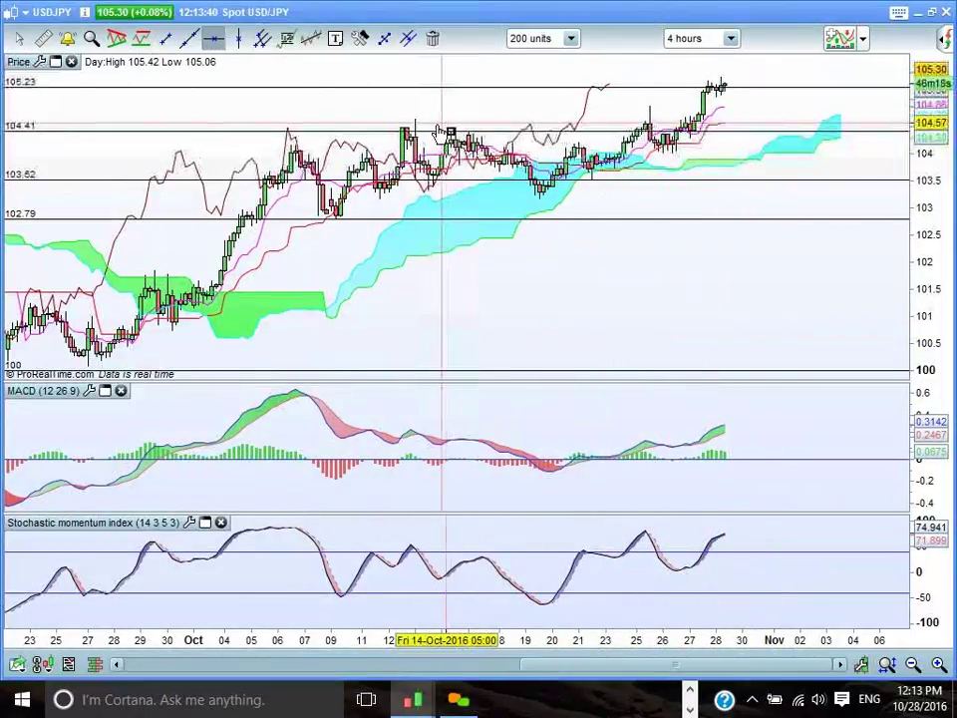
pyautogui.click(391, 128)
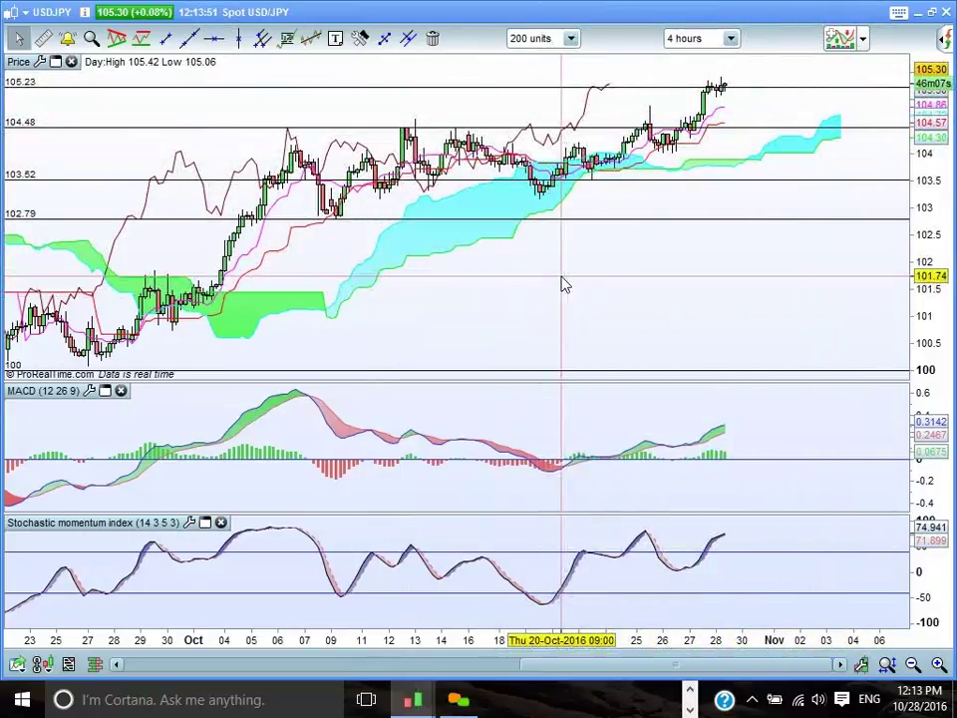
pyautogui.moveTo(564, 286)
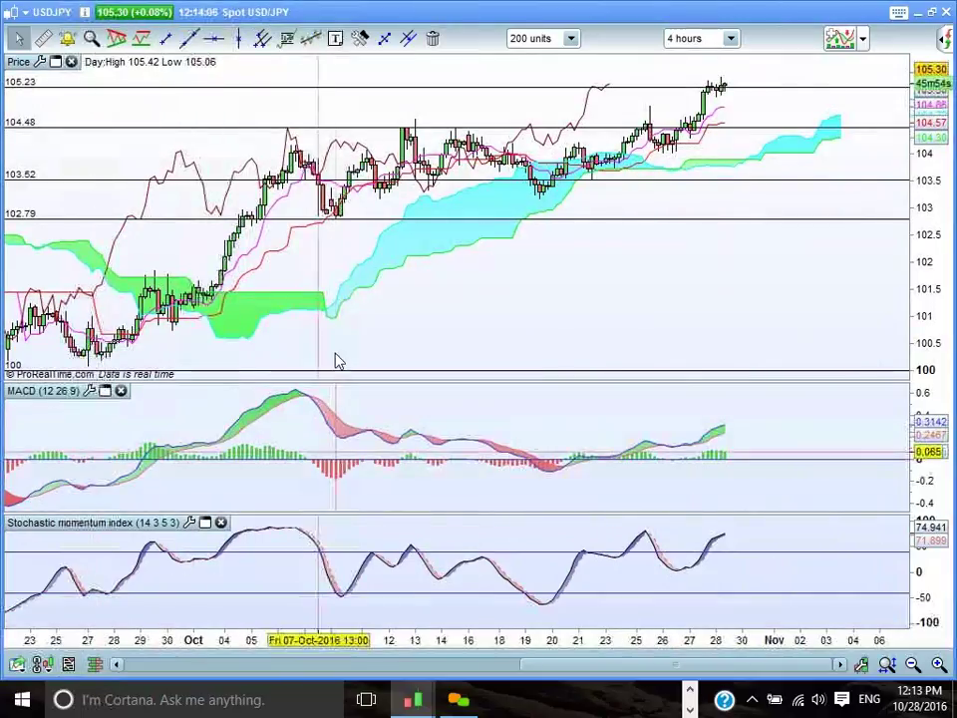
# Step: Reopen the currency list, open the Spot USD/NOK chart and examine the late-September candles and cloud near the upper resistance lines
pyautogui.moveTo(412, 701)
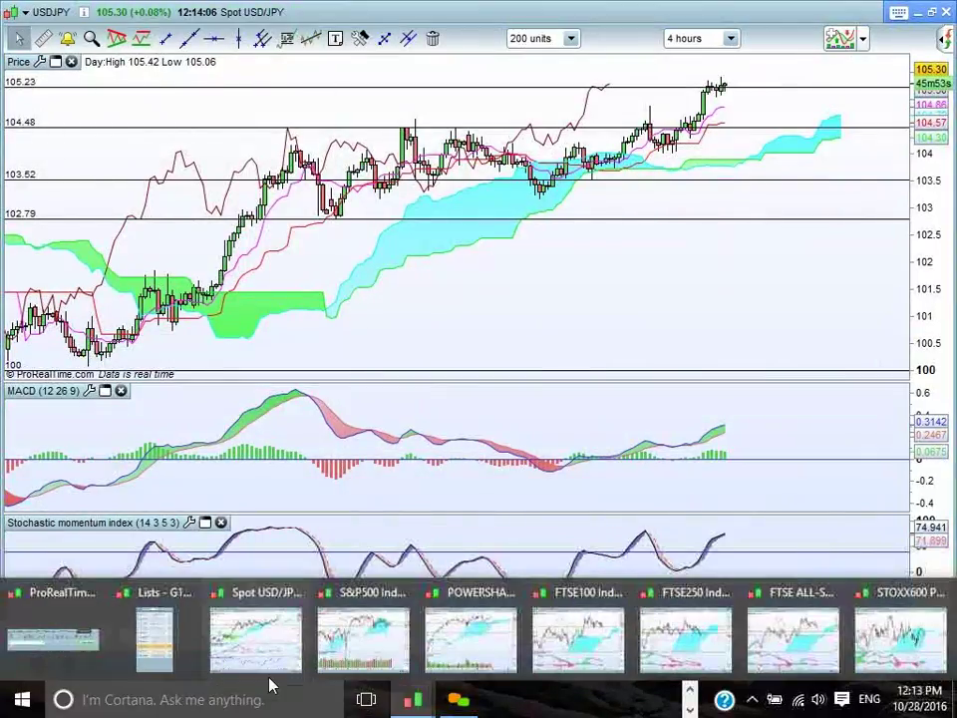
pyautogui.click(159, 648)
pyautogui.click(50, 446)
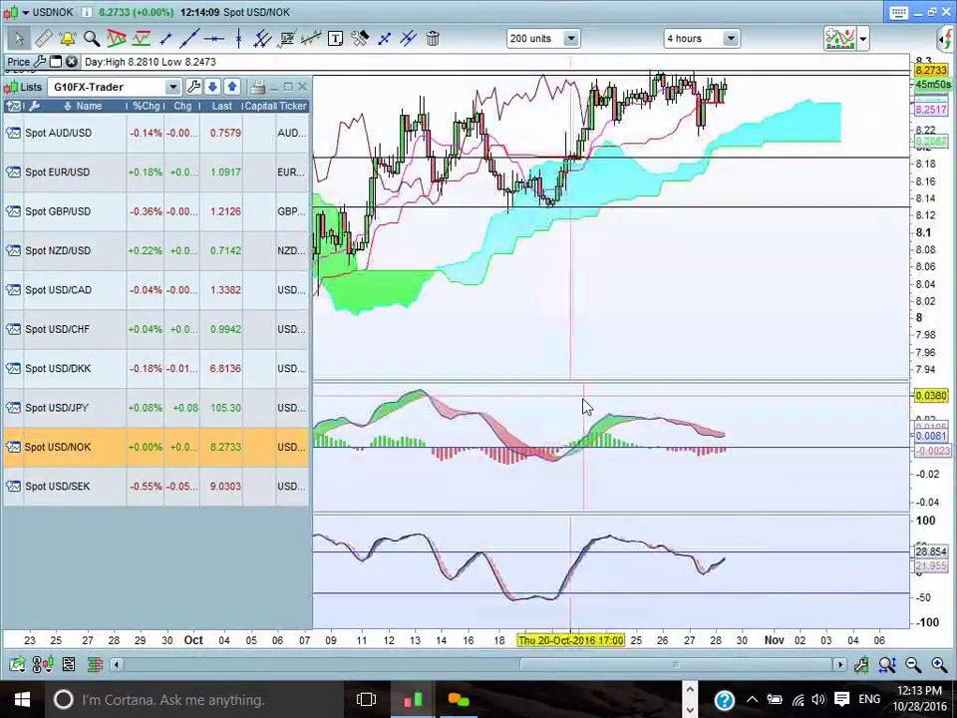
pyautogui.click(698, 267)
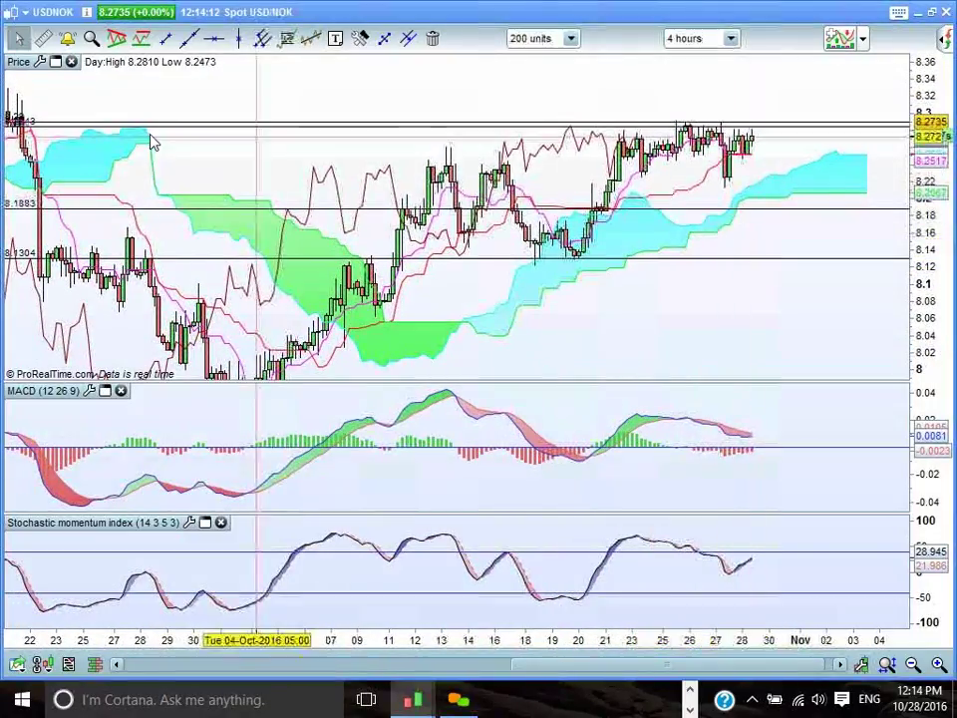
pyautogui.moveTo(70, 142)
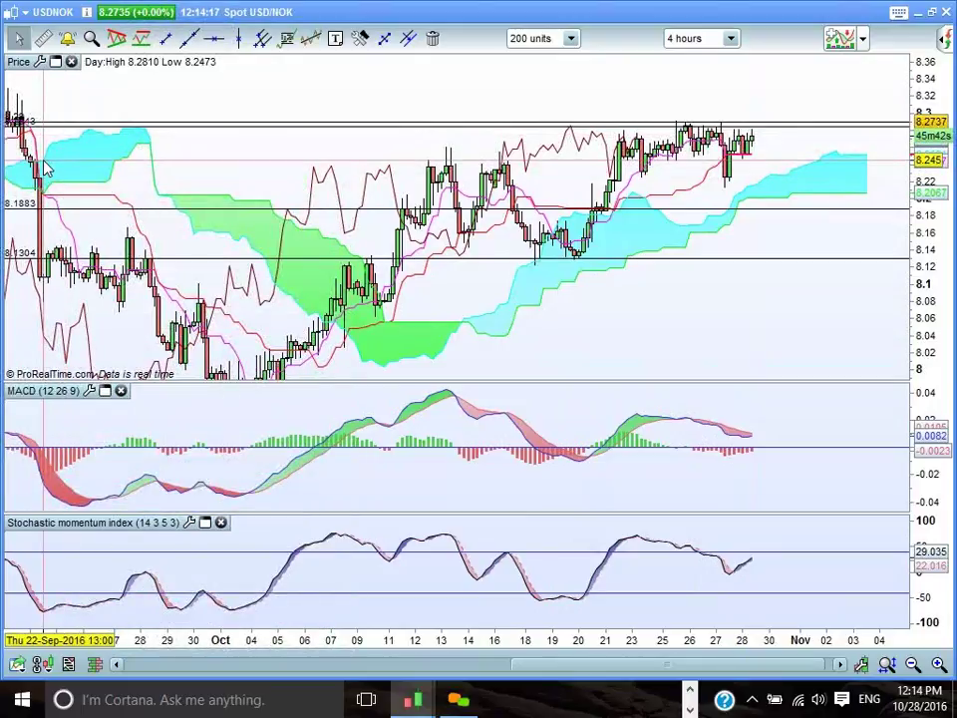
# Step: Draw a horizontal support line at 8.2067 along the lower edge of the projected cloud on the USD/NOK chart
pyautogui.moveTo(45, 170)
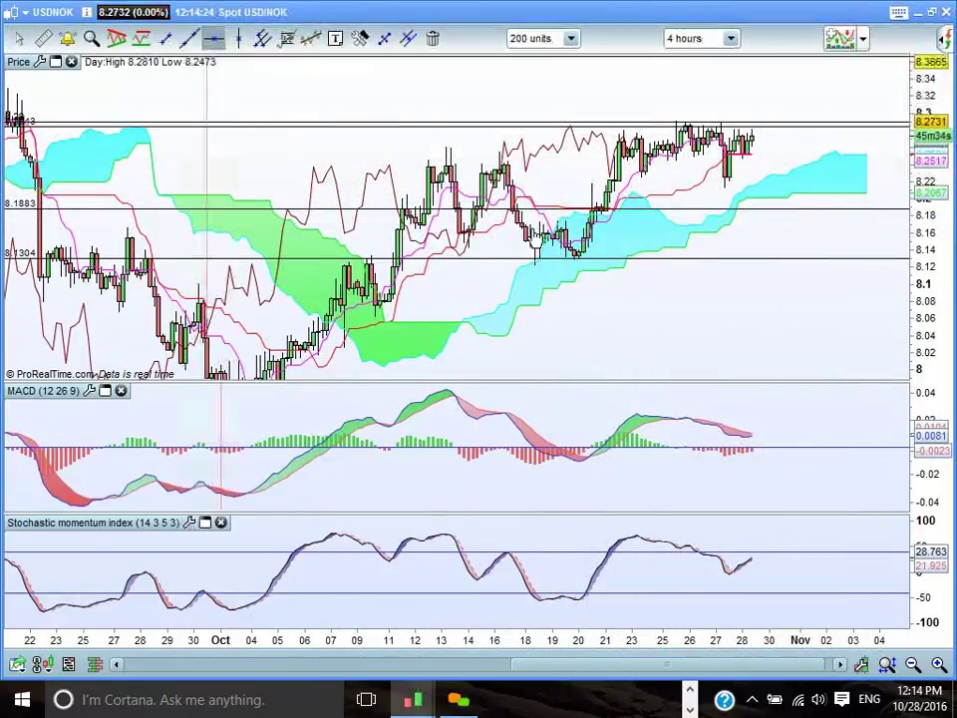
pyautogui.click(842, 202)
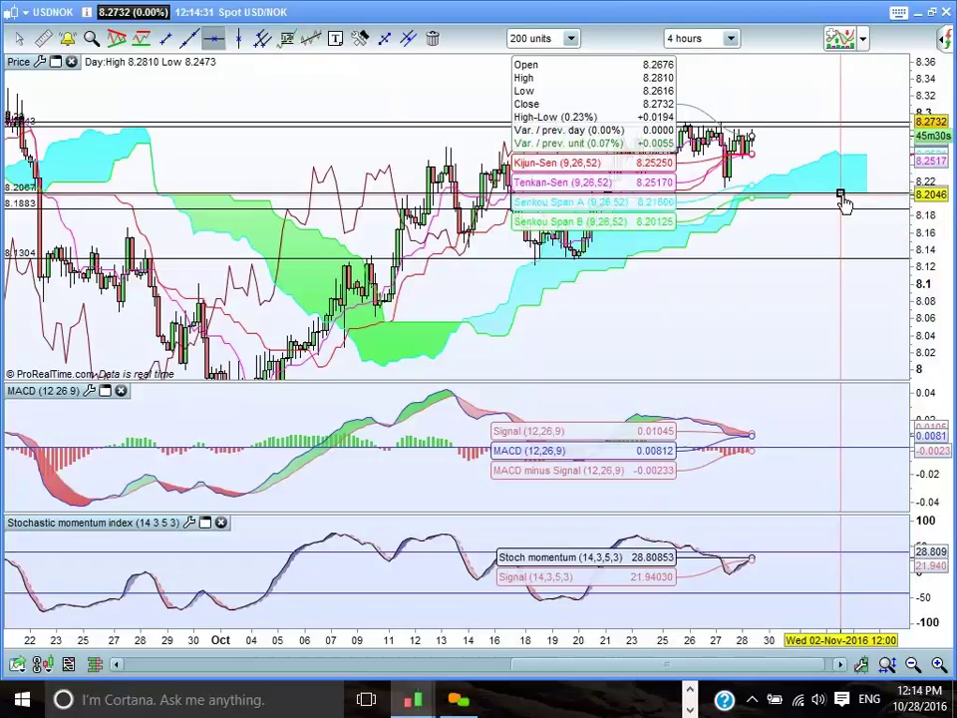
pyautogui.press('Escape')
pyautogui.click(819, 237)
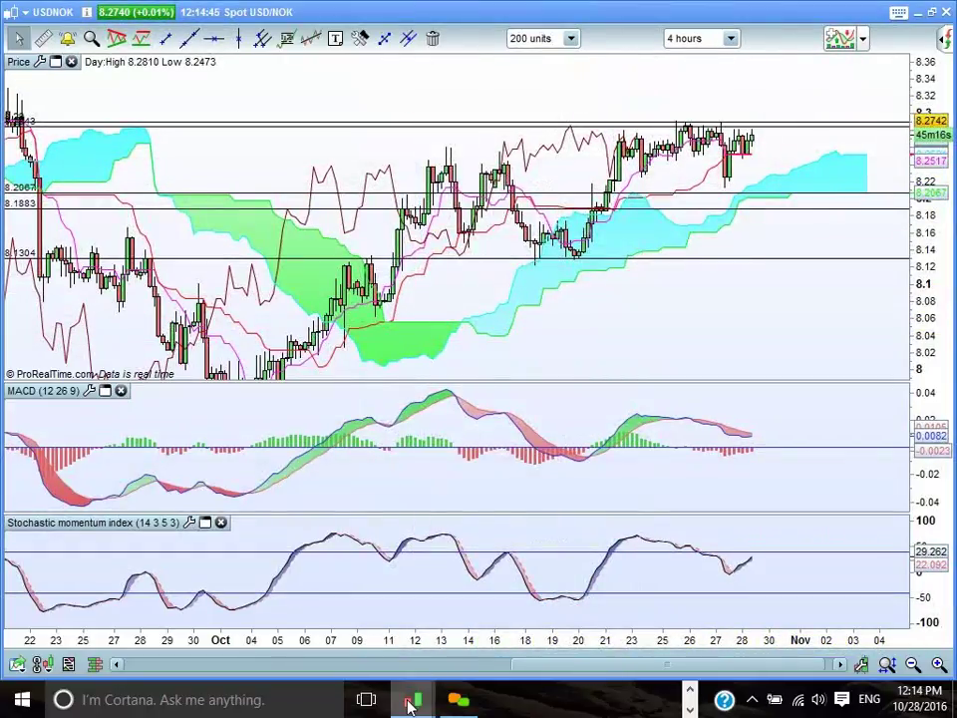
# Step: Bring back the G10FX-Trader list, open the Spot USD/SEK chart and show its recent price rise in front of the list
pyautogui.moveTo(410, 705)
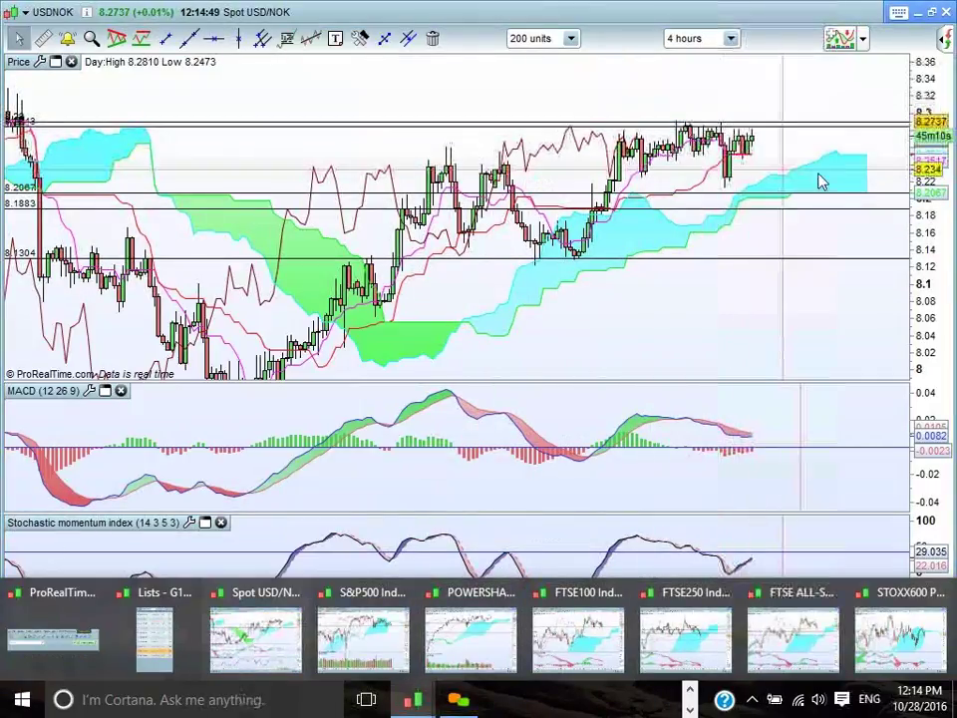
pyautogui.click(159, 648)
pyautogui.click(59, 485)
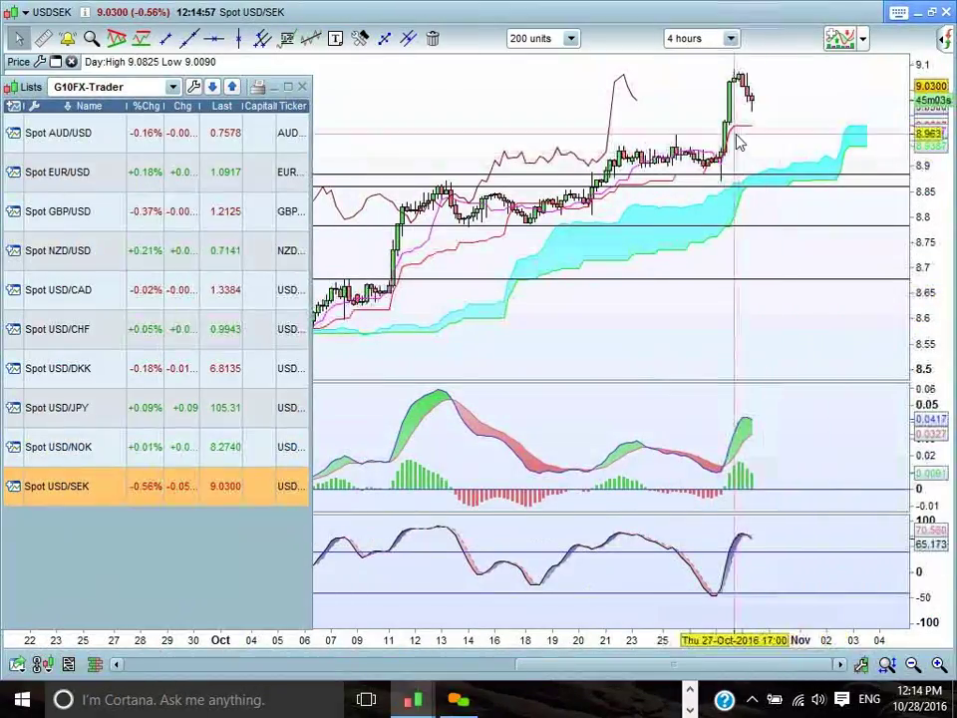
pyautogui.scroll(-3, 653, 177)
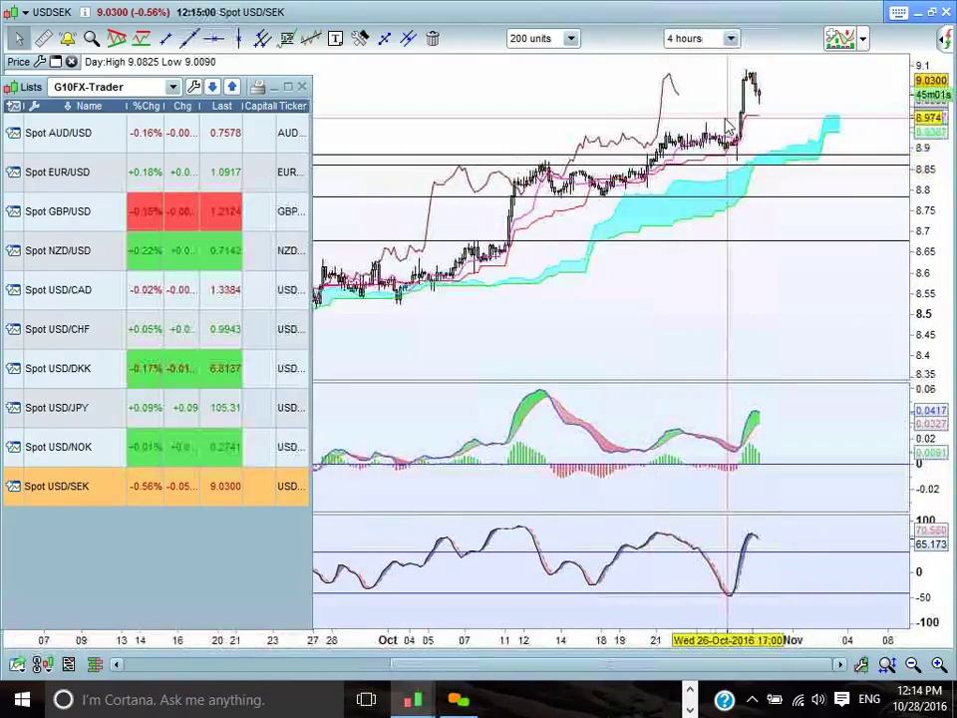
pyautogui.click(610, 161)
pyautogui.scroll(3, 583, 207)
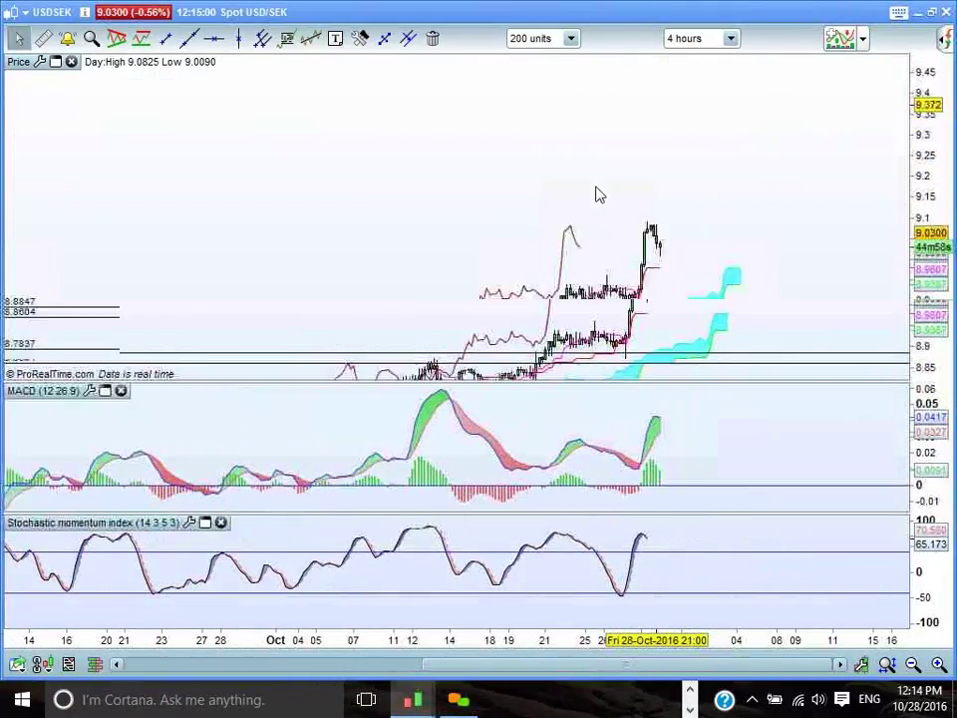
pyautogui.scroll(-3, 599, 185)
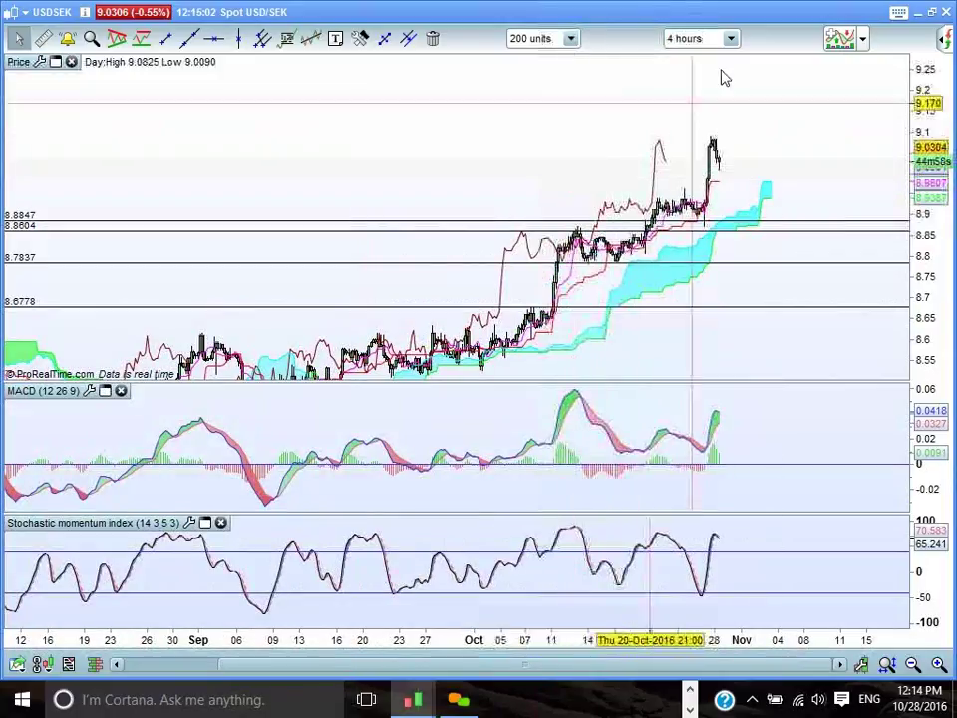
# Step: Switch the USD/SEK chart to the Daily timeframe, examine the longer price history and return to 4 hours
pyautogui.click(731, 38)
pyautogui.click(682, 328)
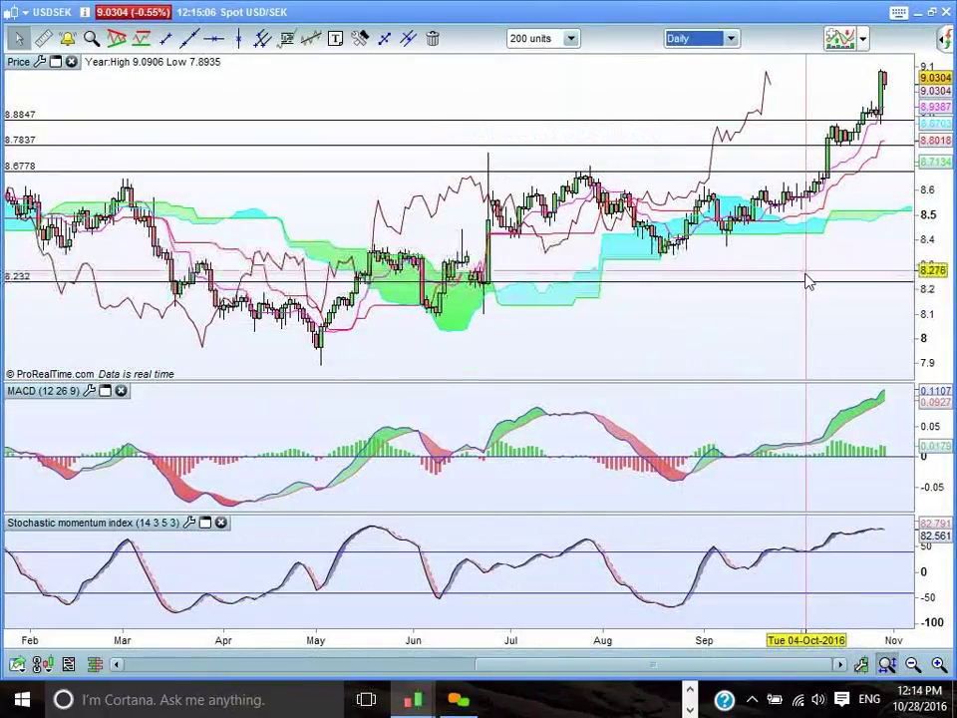
pyautogui.scroll(-4, 798, 284)
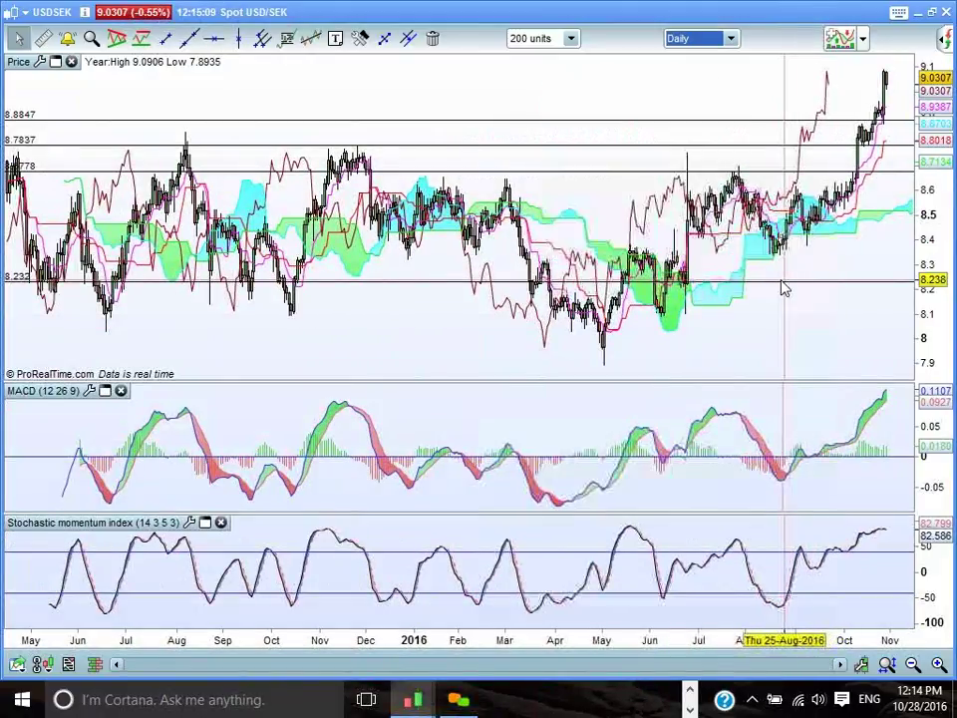
pyautogui.scroll(4, 785, 287)
pyautogui.scroll(2, 784, 286)
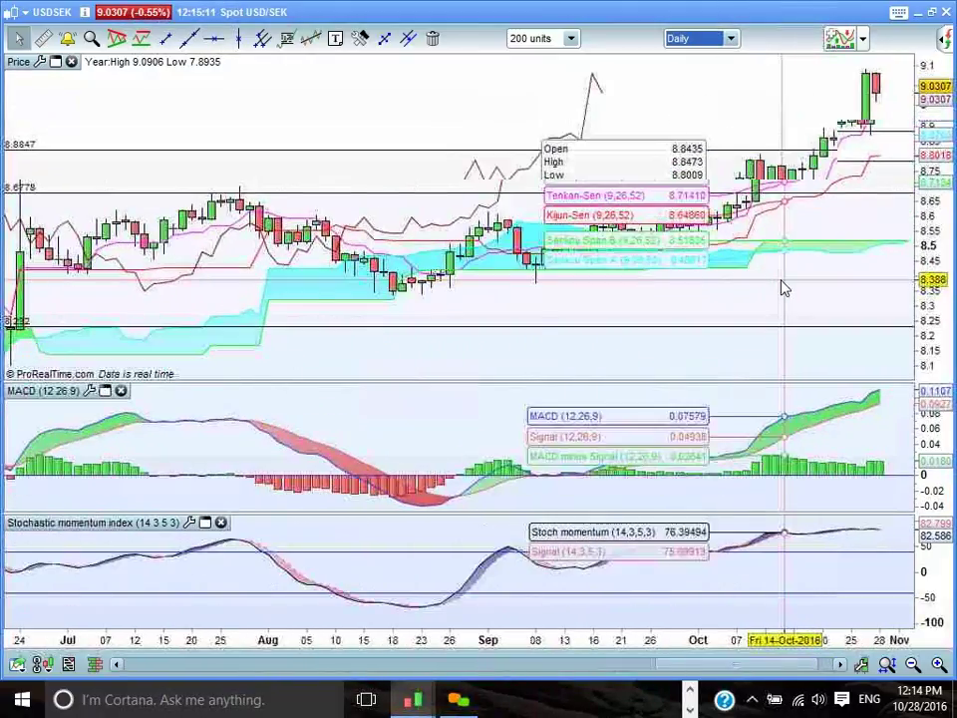
pyautogui.click(732, 39)
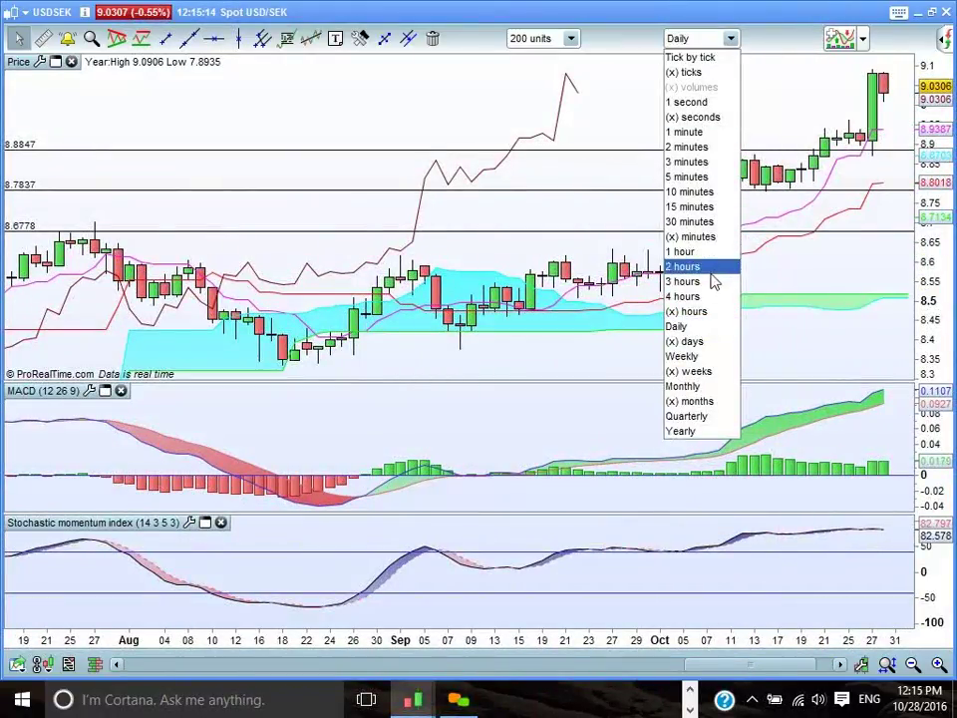
pyautogui.click(686, 296)
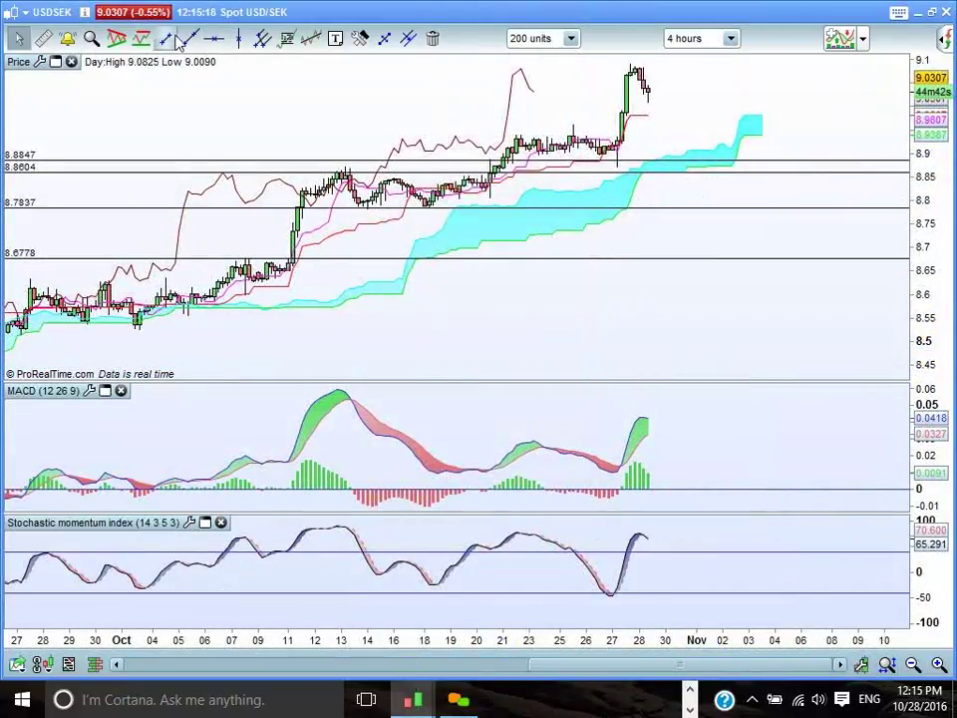
# Step: Draw horizontal lines at 8.9375 and 8.9612 along the late-October highs that preceded the USD/SEK breakout
pyautogui.click(215, 40)
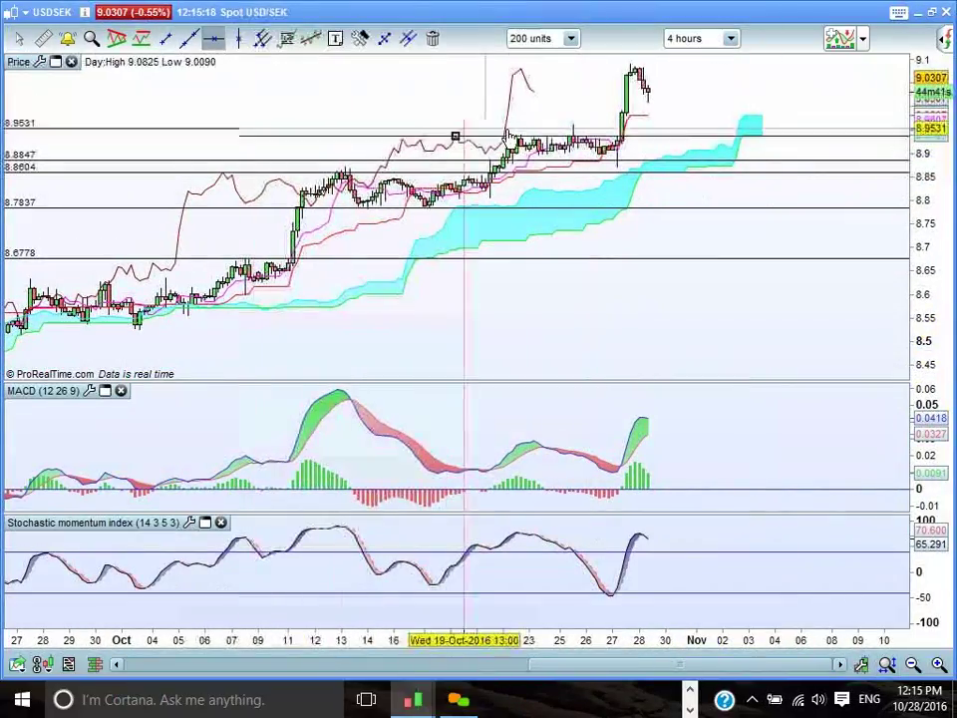
pyautogui.click(566, 133)
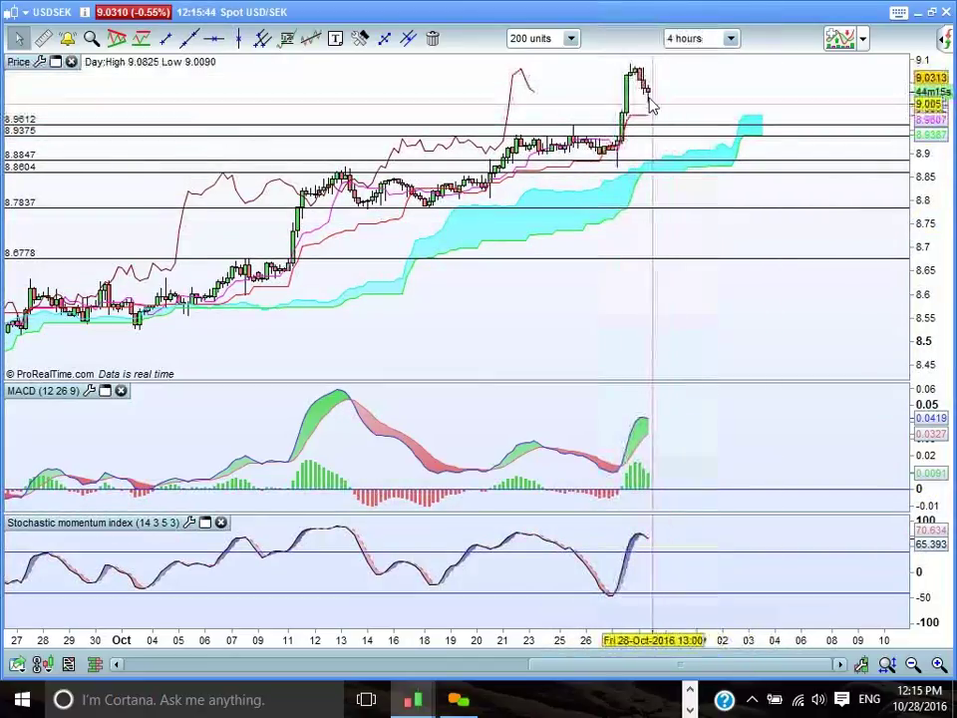
pyautogui.click(716, 122)
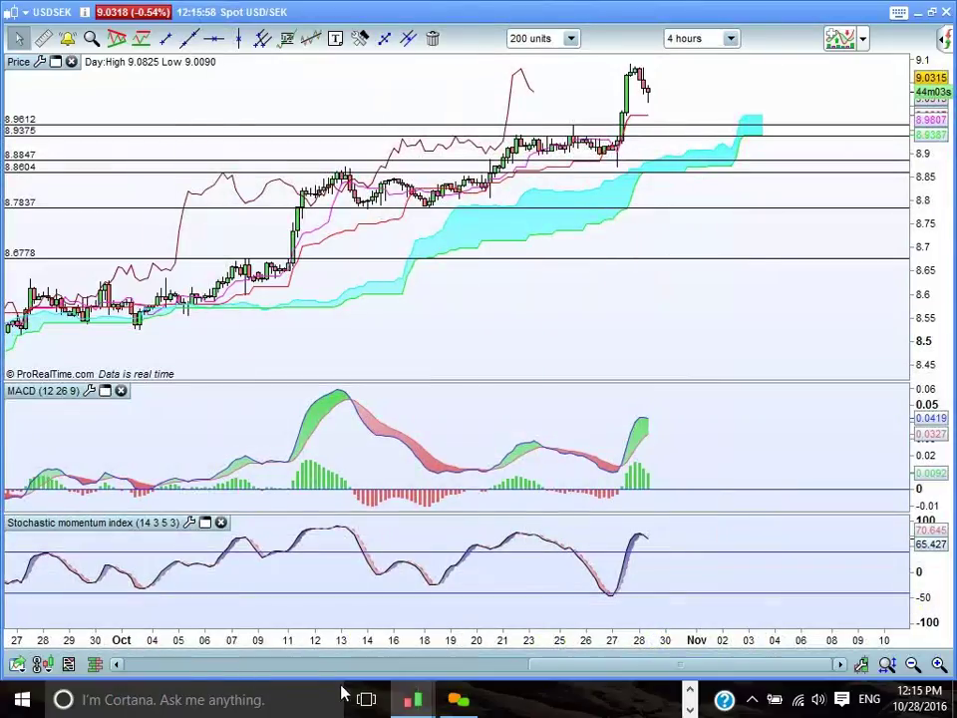
# Step: Bring the G10FX-Trader currency list back in front of the USD/SEK chart
pyautogui.moveTo(419, 701)
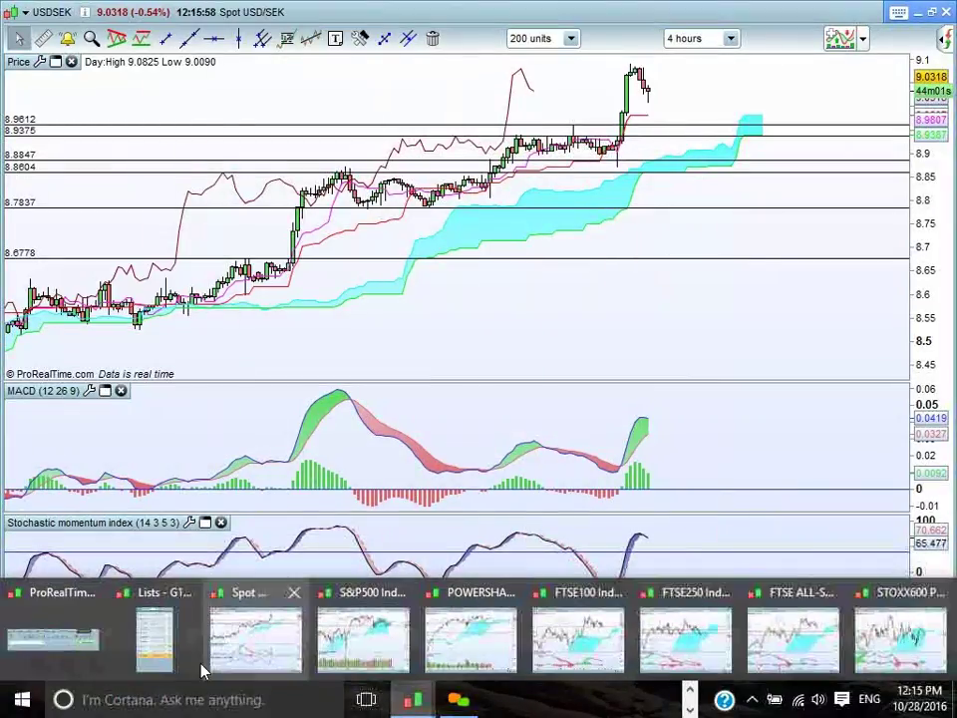
pyautogui.click(149, 648)
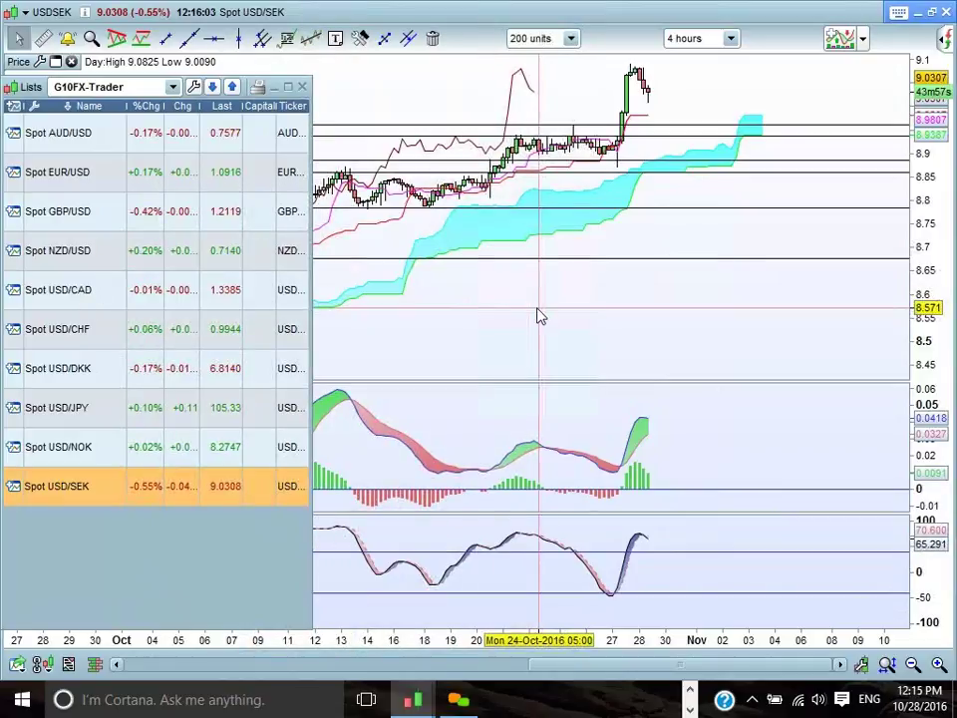
pyautogui.moveTo(539, 316)
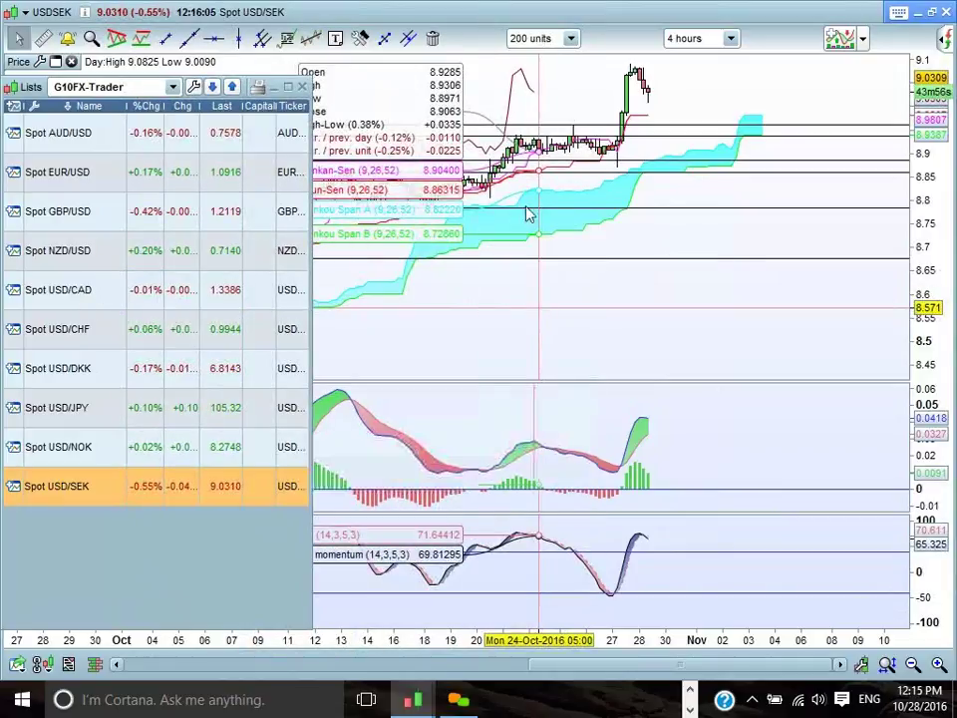